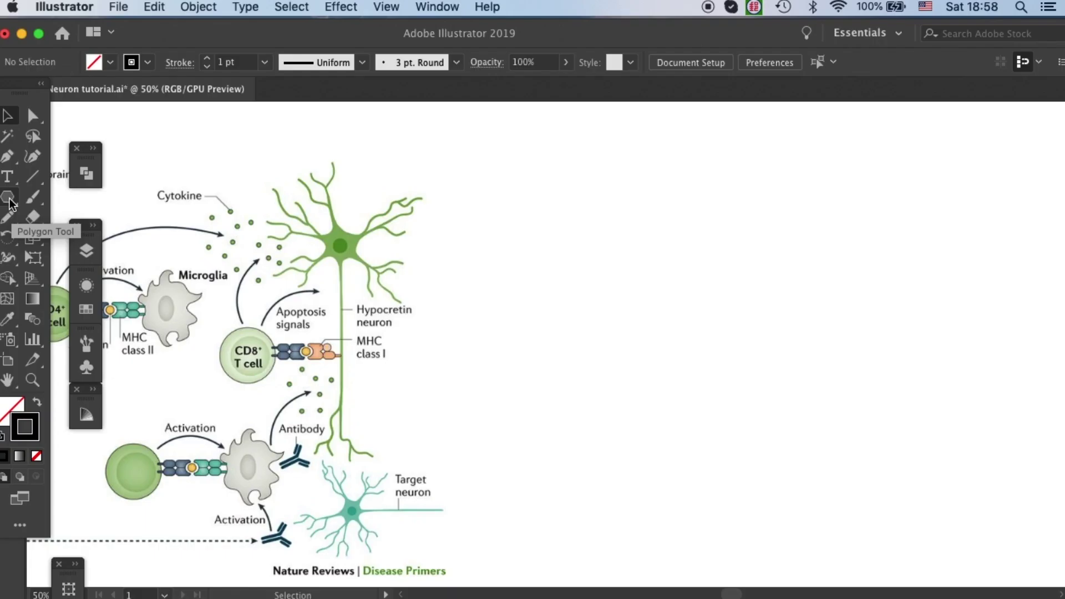
# - Draw a small hexagon for the cell body on the blank canvas beside the reference figure and move it slightly down
pyautogui.moveTo(661, 220)
pyautogui.mouseDown()
pyautogui.moveTo(677, 242)
pyautogui.moveTo(661, 241)
pyautogui.mouseUp()
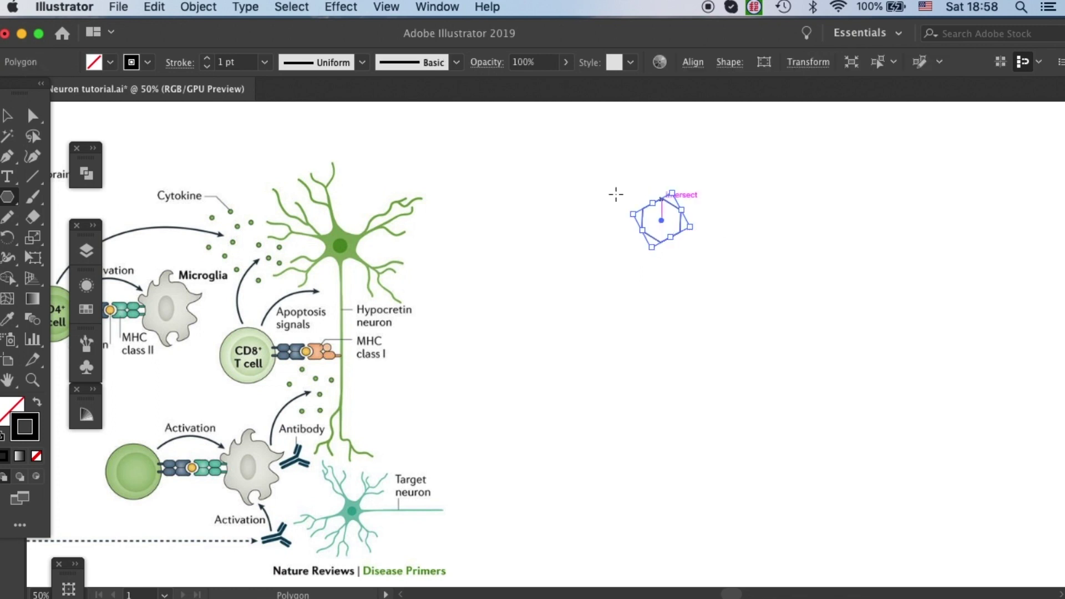
pyautogui.press('v')
pyautogui.click(822, 257)
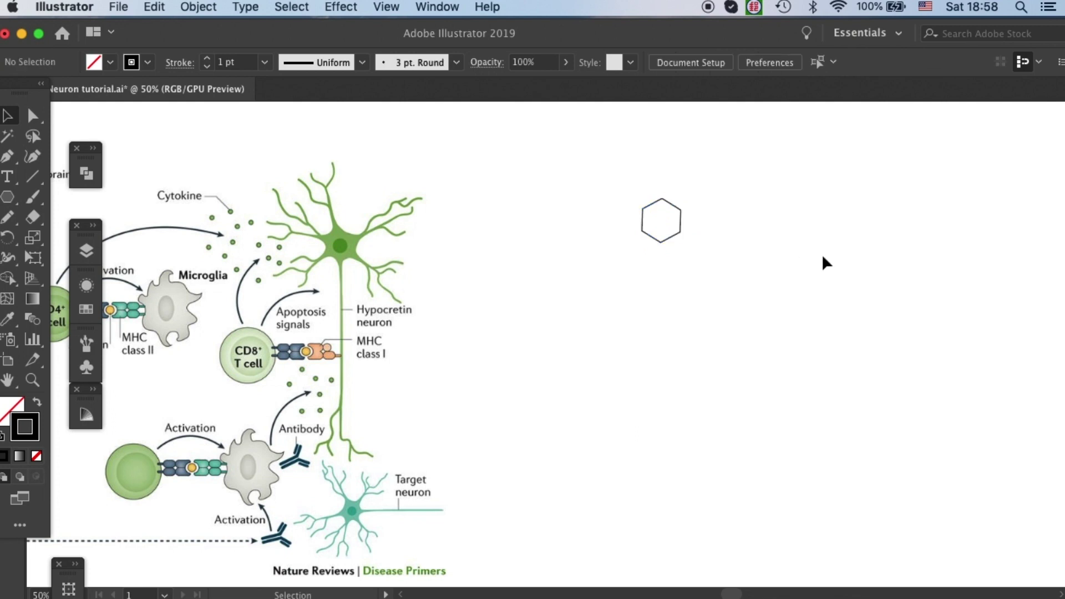
pyautogui.click(679, 221)
pyautogui.moveTo(690, 191); pyautogui.dragTo(676, 184)
pyautogui.click(713, 198)
pyautogui.moveTo(673, 211); pyautogui.dragTo(669, 230)
pyautogui.click(707, 221)
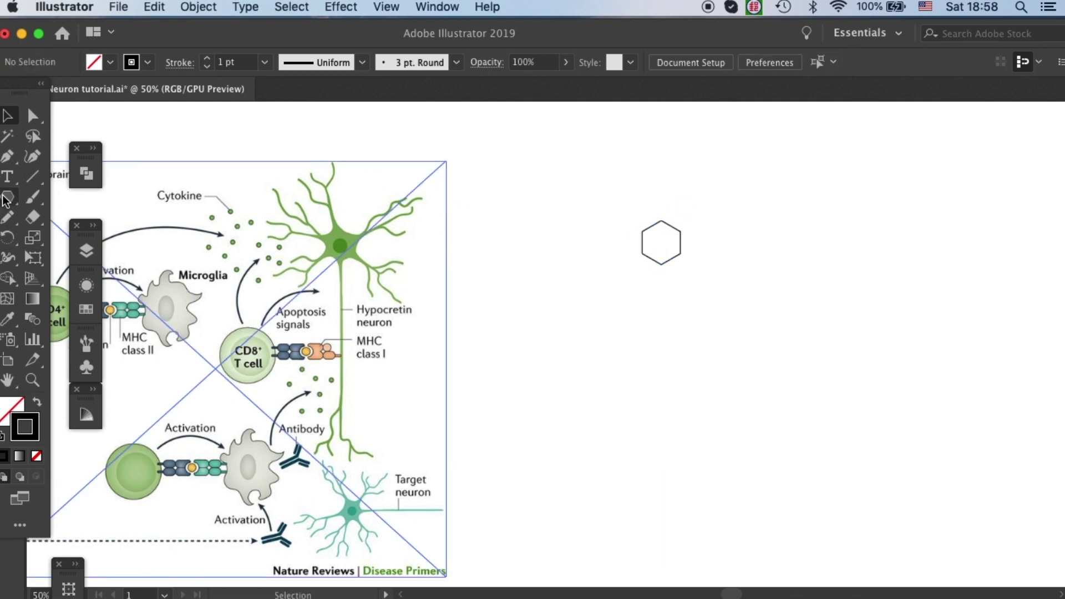
# - Draw a small circle inside the hexagon as the nucleus with the Ellipse tool
pyautogui.moveTo(6, 200); pyautogui.dragTo(83, 239)
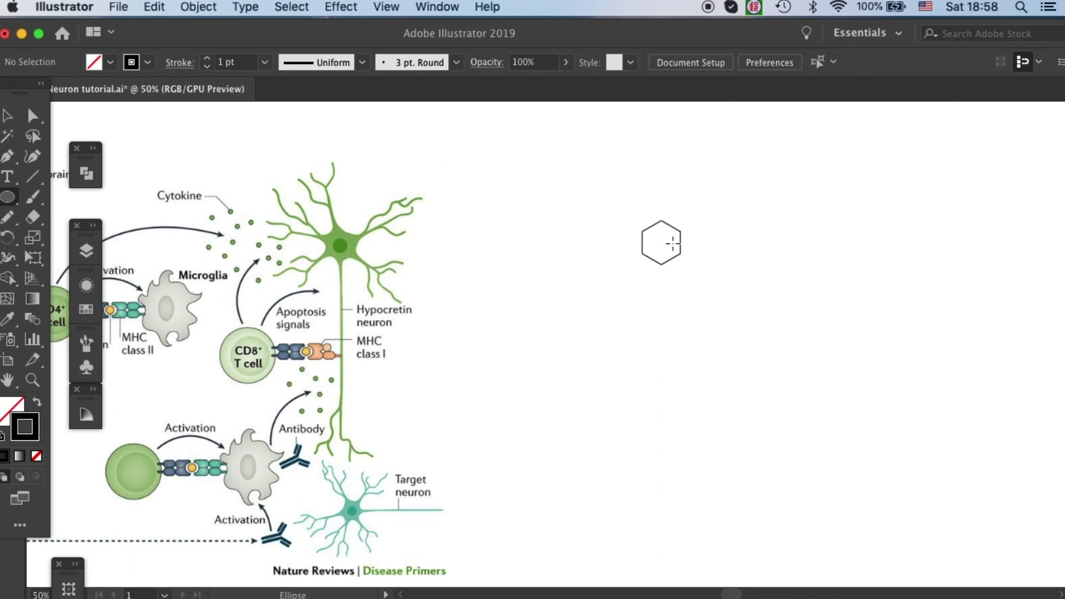
pyautogui.moveTo(652, 239); pyautogui.dragTo(670, 255)
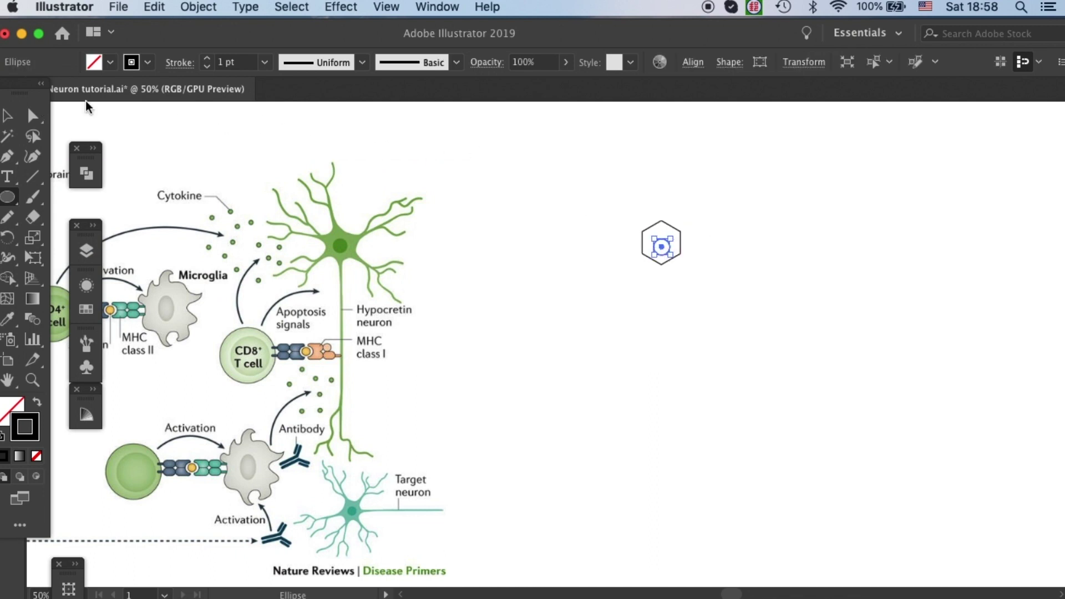
pyautogui.click(8, 115)
pyautogui.click(610, 203)
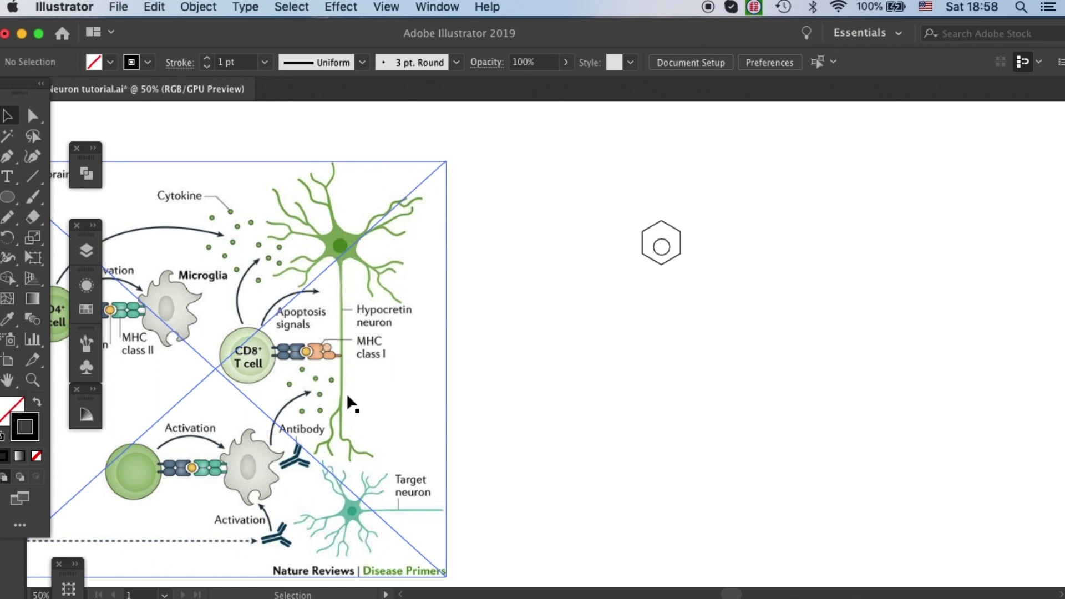
# - Draw five curved main dendrites freehand with the Pencil tool, extending outward from the hexagon's upper and side corners
pyautogui.click(10, 158)
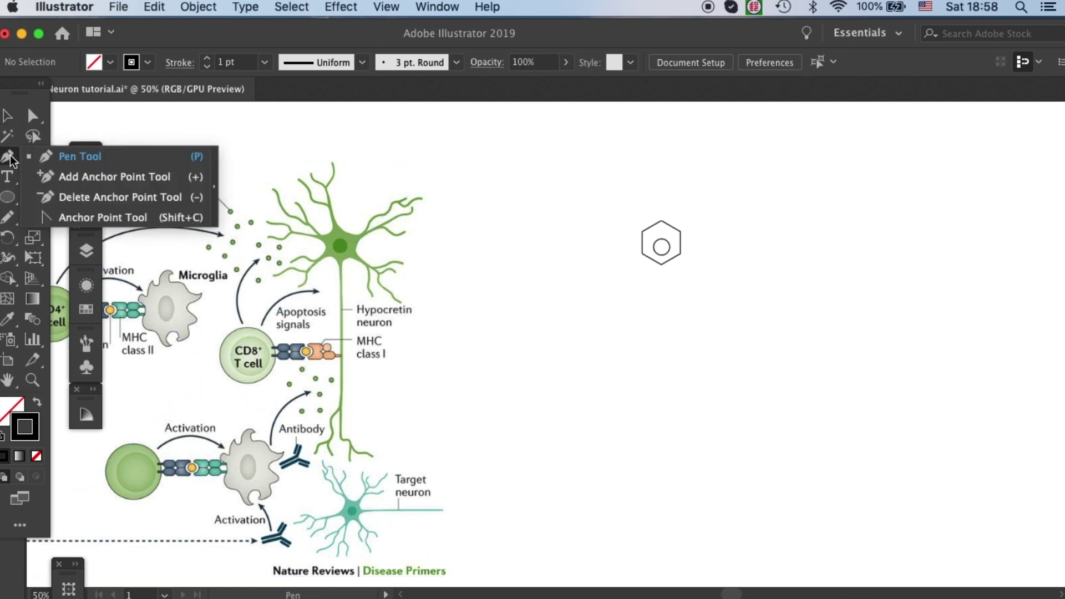
pyautogui.click(8, 217)
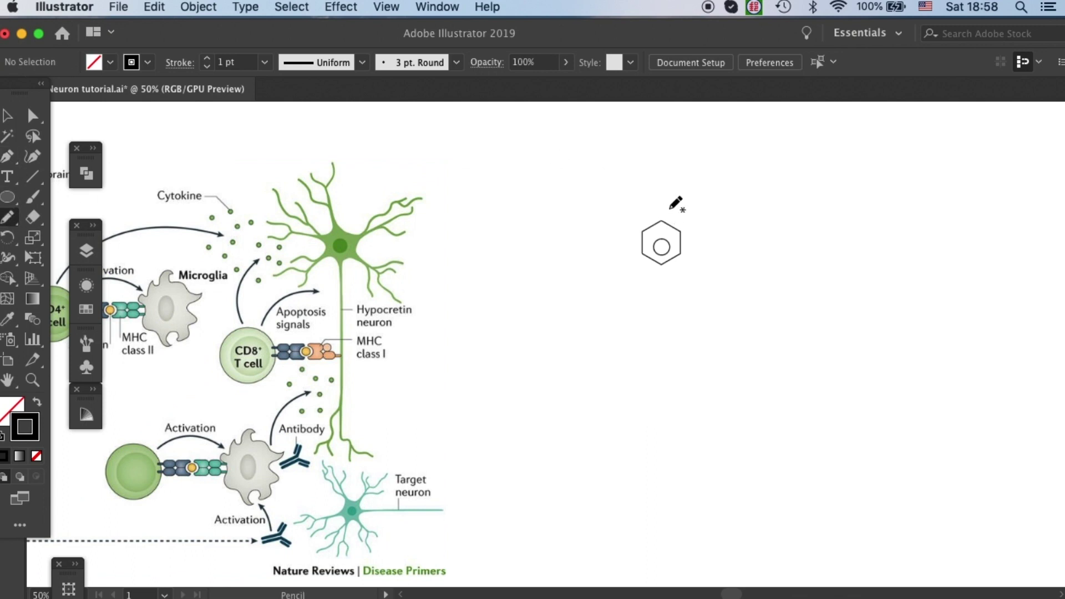
pyautogui.moveTo(663, 221); pyautogui.dragTo(701, 166)
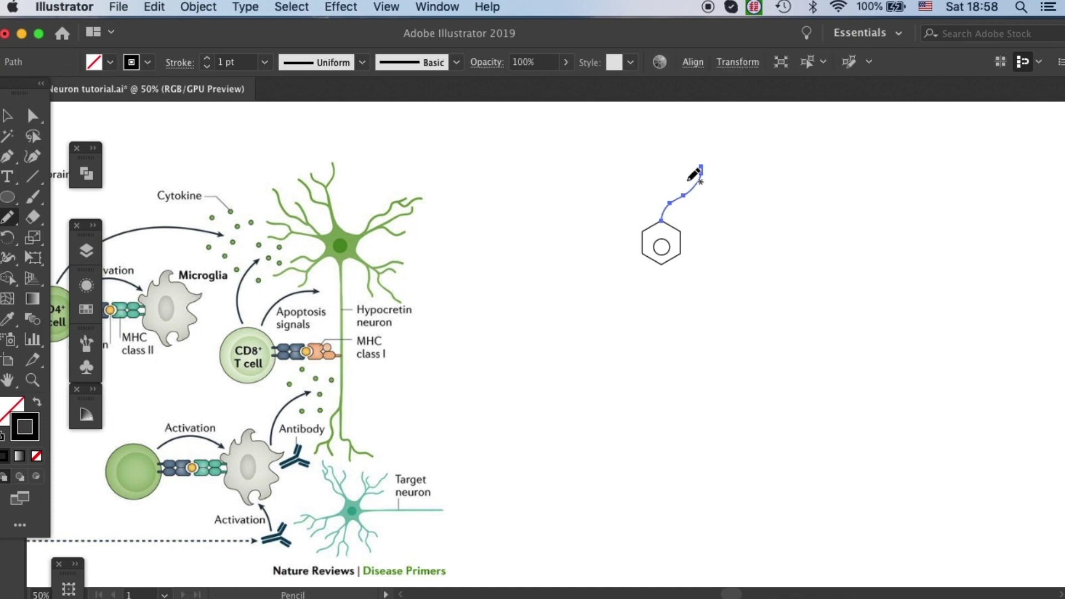
pyautogui.moveTo(677, 233); pyautogui.dragTo(718, 220)
pyautogui.moveTo(642, 227); pyautogui.dragTo(599, 222)
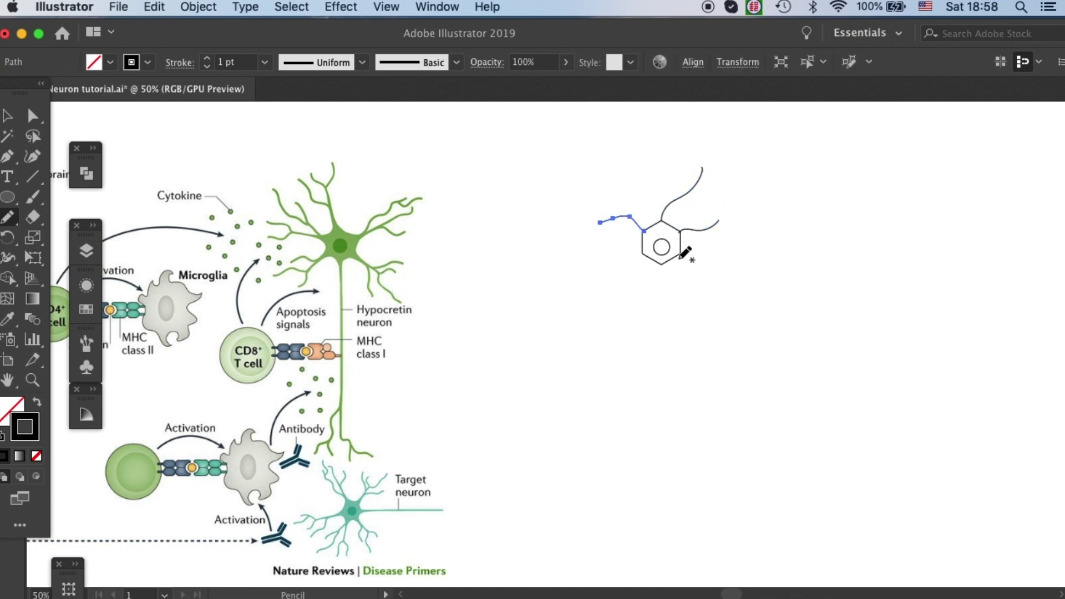
pyautogui.moveTo(681, 253); pyautogui.dragTo(726, 258)
pyautogui.moveTo(641, 253); pyautogui.dragTo(603, 266)
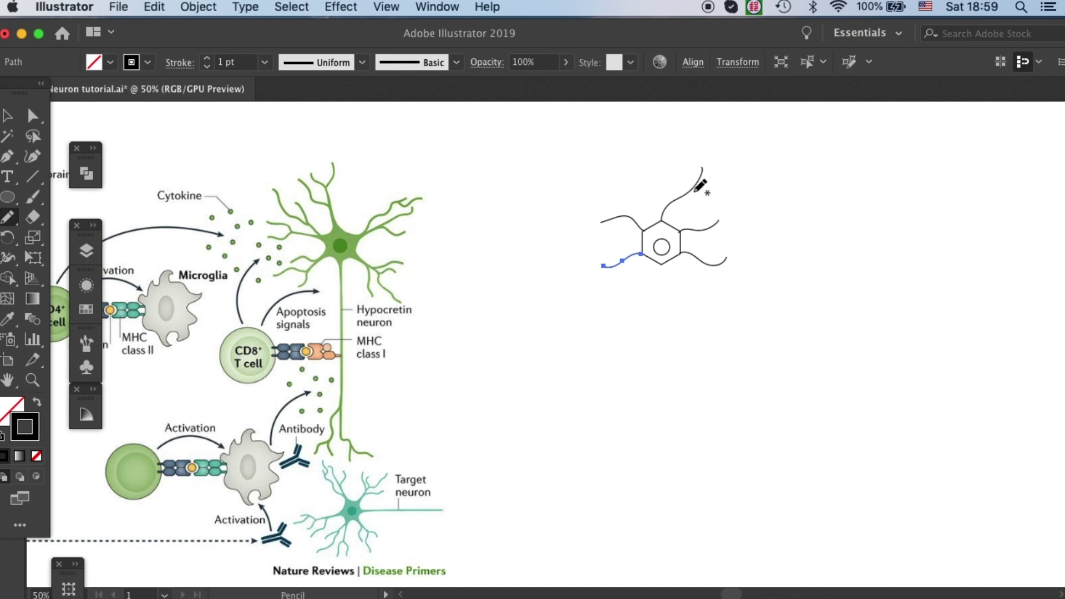
# - Add short curved side branches to each of the five dendrites with the Pencil tool
pyautogui.moveTo(684, 194)
pyautogui.mouseDown()
pyautogui.moveTo(714, 193)
pyautogui.moveTo(671, 189)
pyautogui.mouseUp()
pyautogui.moveTo(615, 216)
pyautogui.mouseDown()
pyautogui.moveTo(592, 209)
pyautogui.moveTo(636, 194)
pyautogui.mouseUp()
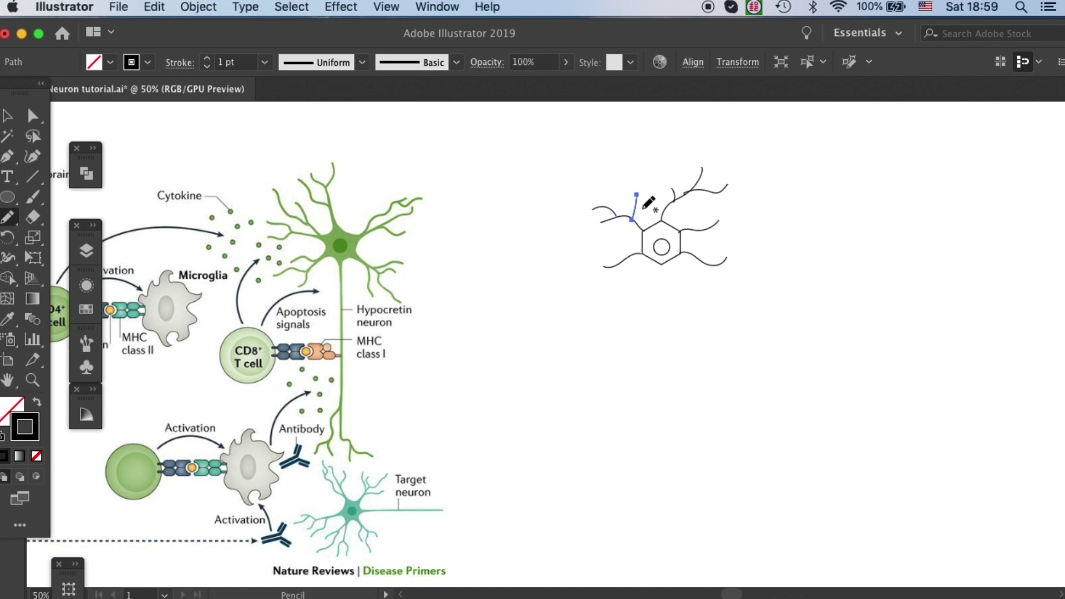
pyautogui.moveTo(624, 259); pyautogui.dragTo(609, 274)
pyautogui.moveTo(705, 229)
pyautogui.mouseDown()
pyautogui.moveTo(739, 232)
pyautogui.moveTo(700, 222)
pyautogui.moveTo(710, 218)
pyautogui.mouseUp()
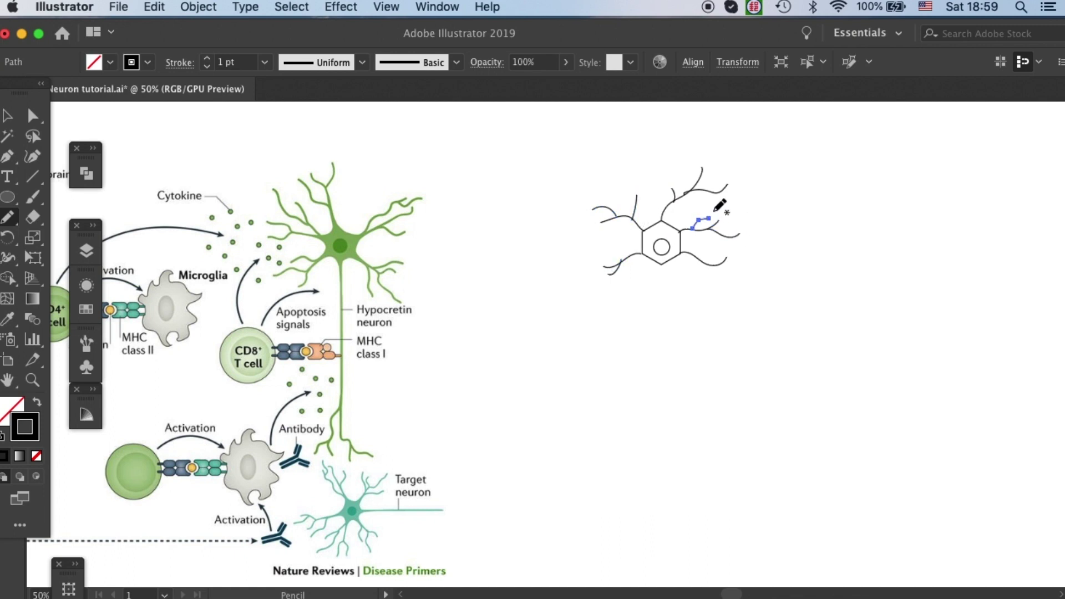
pyautogui.moveTo(705, 266); pyautogui.dragTo(724, 272)
# - Draw a long straight vertical line for the axon, running down from the hexagon's bottom corner
pyautogui.click(32, 177)
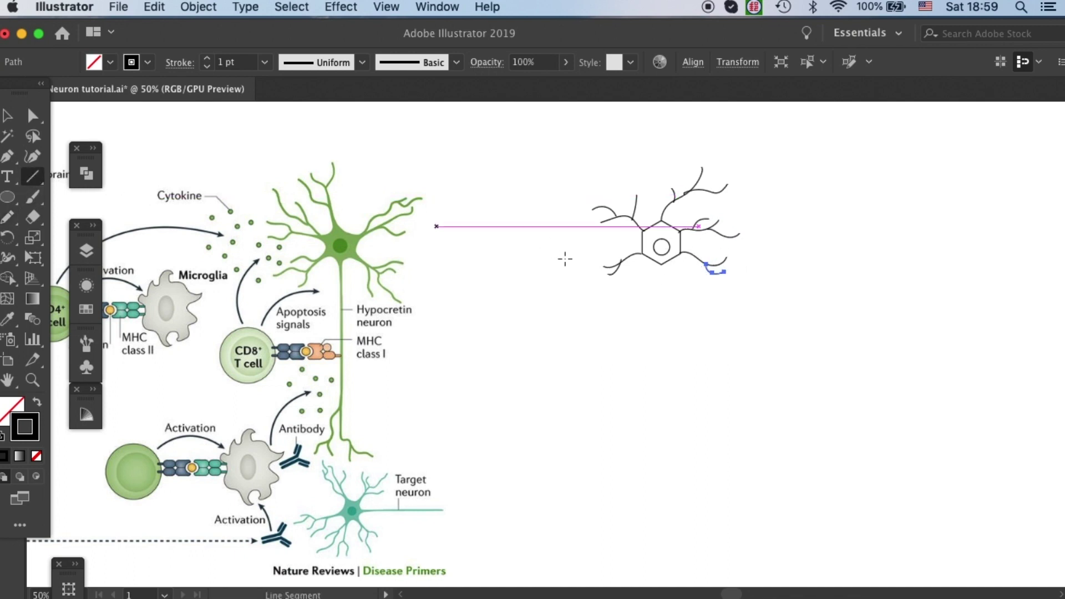
pyautogui.click(661, 265)
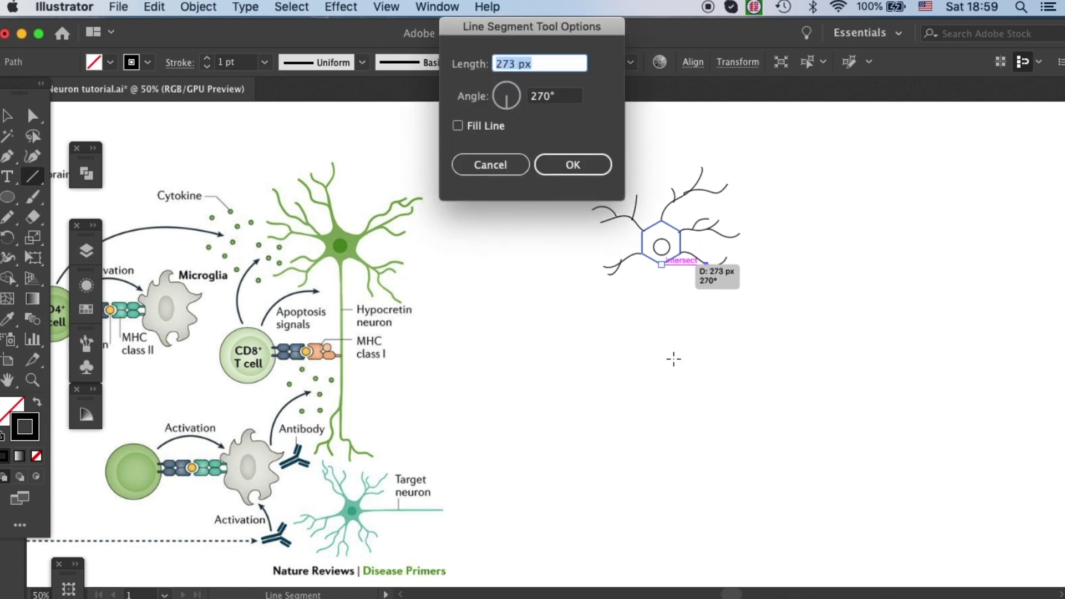
pyautogui.click(514, 164)
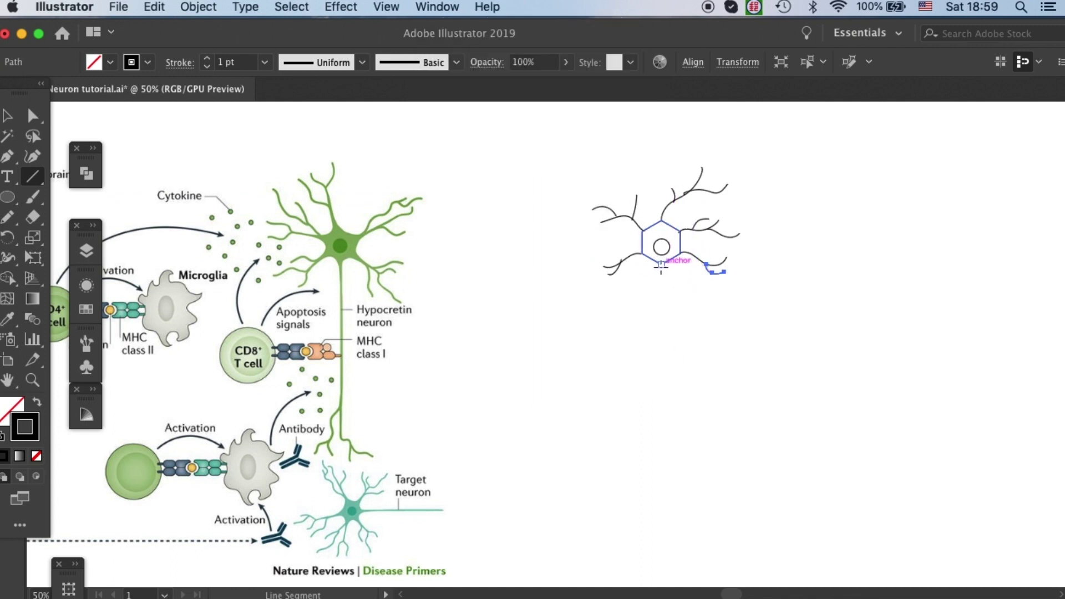
pyautogui.moveTo(661, 247); pyautogui.dragTo(663, 445)
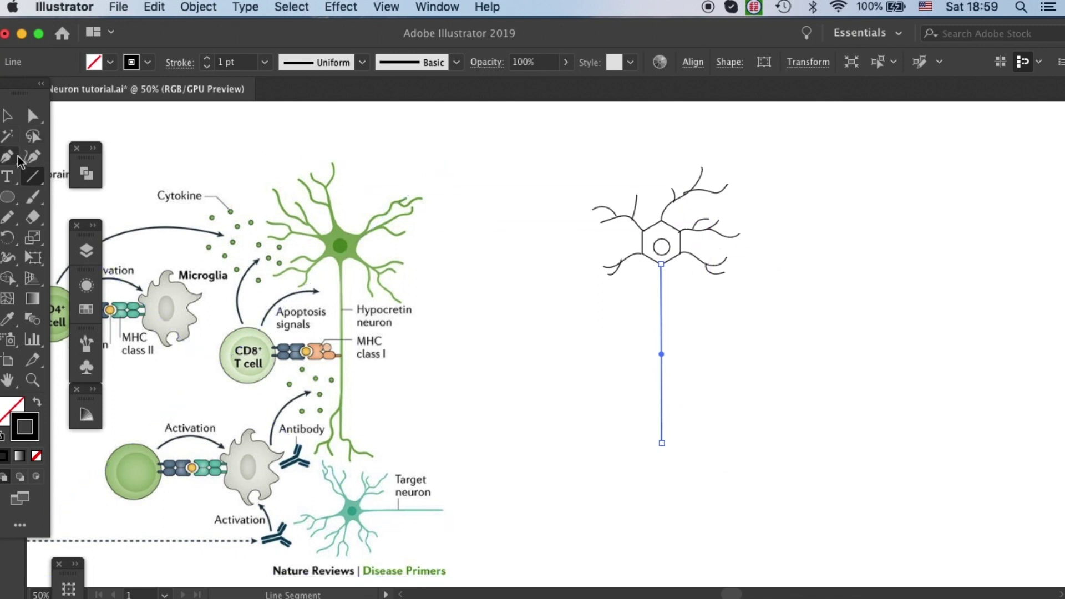
pyautogui.click(8, 220)
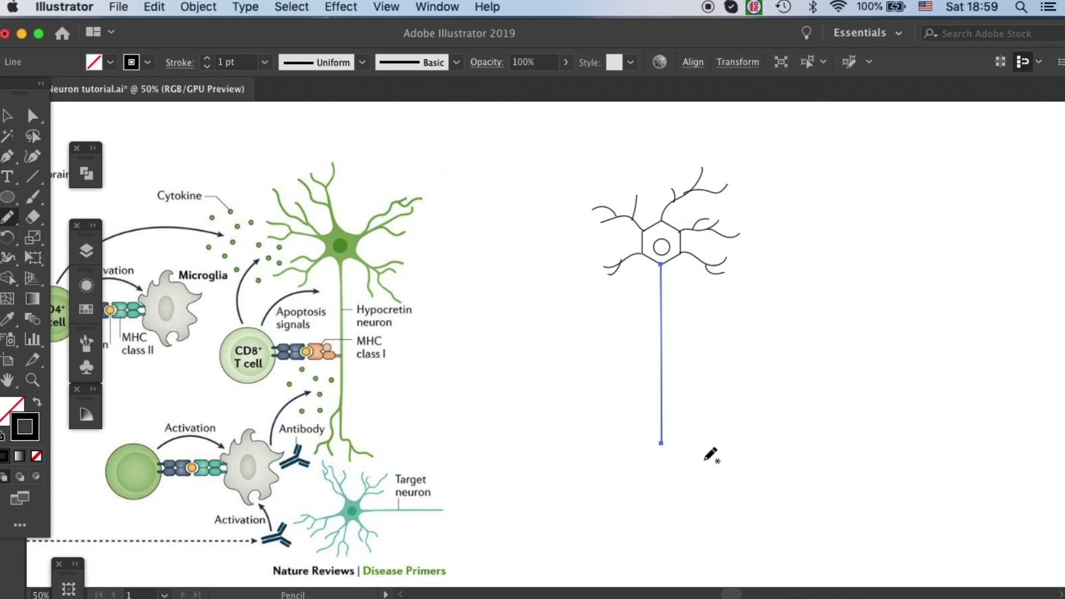
pyautogui.moveTo(679, 470)
pyautogui.mouseDown()
pyautogui.moveTo(661, 443)
pyautogui.moveTo(642, 470)
pyautogui.moveTo(669, 452)
pyautogui.mouseUp()
pyautogui.press('super+z')
pyautogui.moveTo(667, 447); pyautogui.dragTo(651, 467)
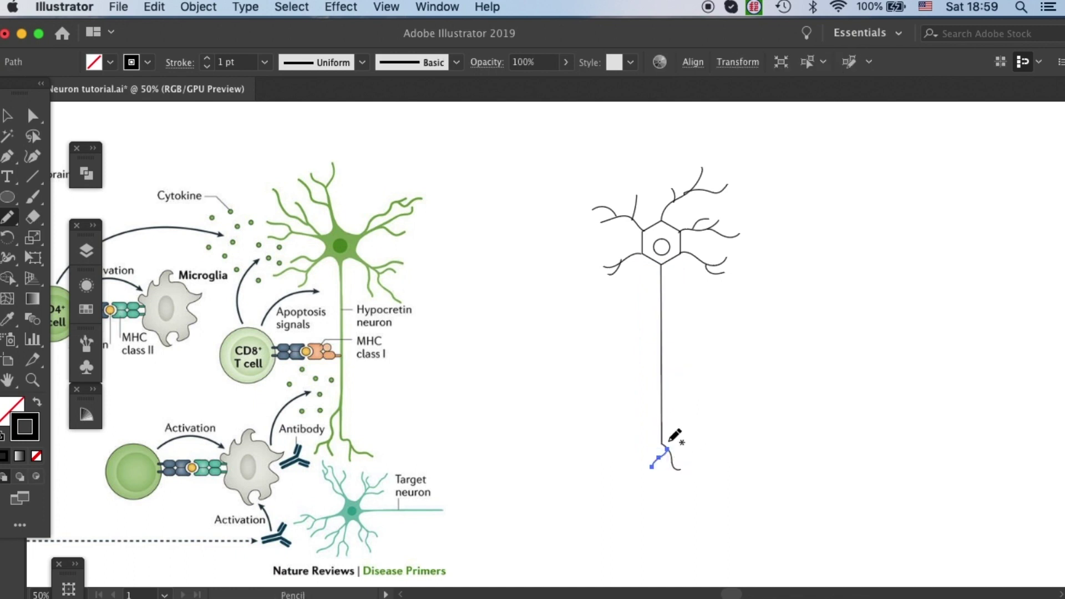
pyautogui.press('super+z')
pyautogui.keyDown('super'); pyautogui.click(681, 436); pyautogui.keyUp('super')
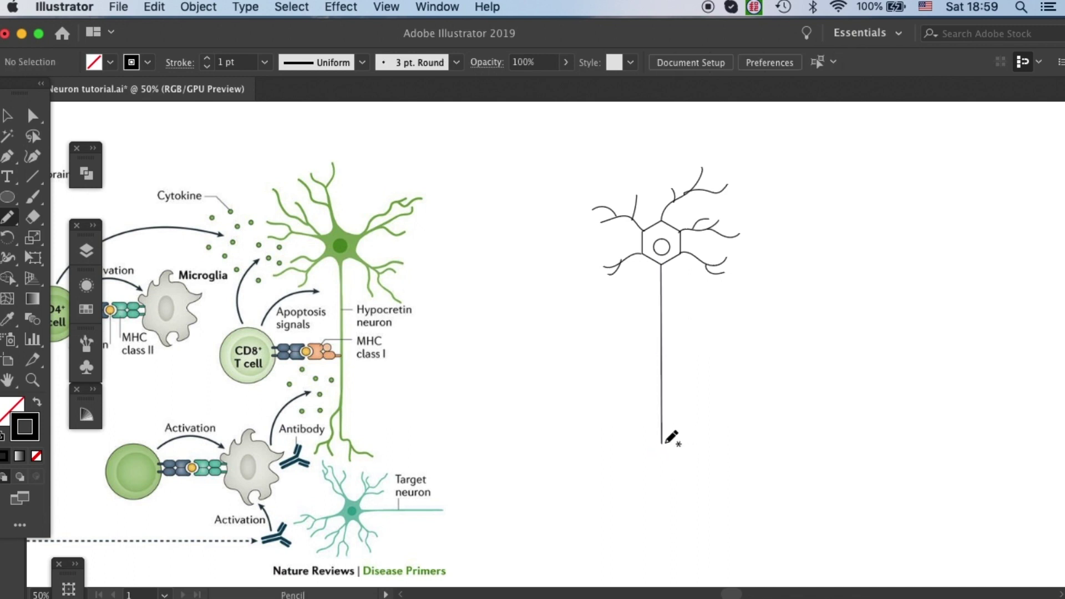
pyautogui.moveTo(661, 442)
pyautogui.mouseDown()
pyautogui.moveTo(664, 478)
pyautogui.moveTo(644, 482)
pyautogui.moveTo(688, 465)
pyautogui.mouseUp()
pyautogui.press('super+z')
# - Draw curved, branching axon terminals at the lower end of the axon with the Pencil tool
pyautogui.keyDown('super'); pyautogui.click(685, 440); pyautogui.keyUp('super')
pyautogui.moveTo(672, 457)
pyautogui.mouseDown()
pyautogui.moveTo(695, 456)
pyautogui.moveTo(660, 458)
pyautogui.mouseUp()
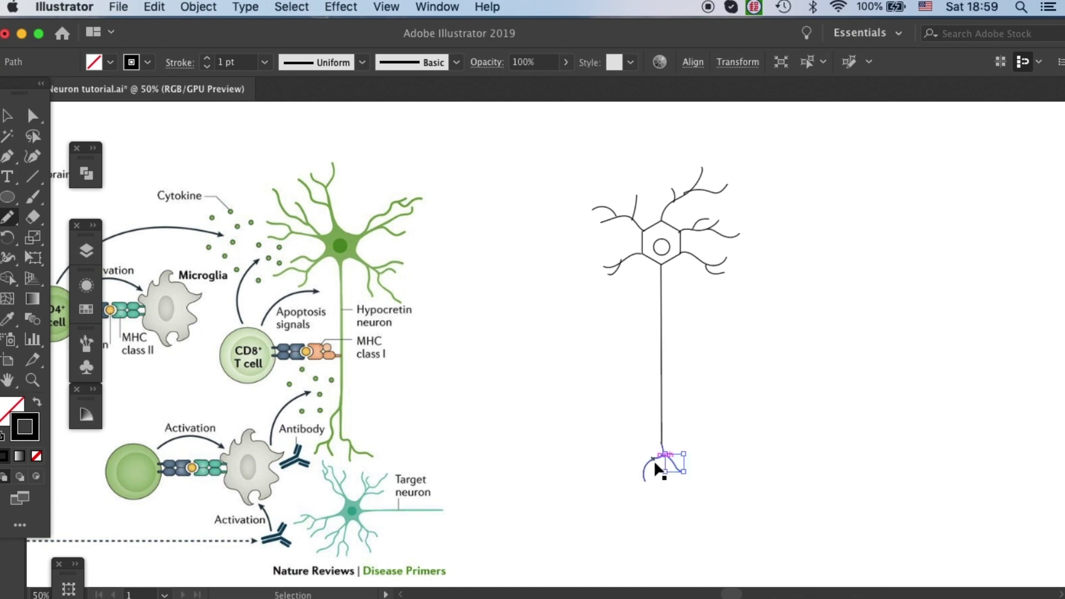
pyautogui.press('super')
pyautogui.keyDown('super'); pyautogui.click(689, 448); pyautogui.keyUp('super')
pyautogui.moveTo(649, 460); pyautogui.dragTo(672, 484)
pyautogui.click(8, 116)
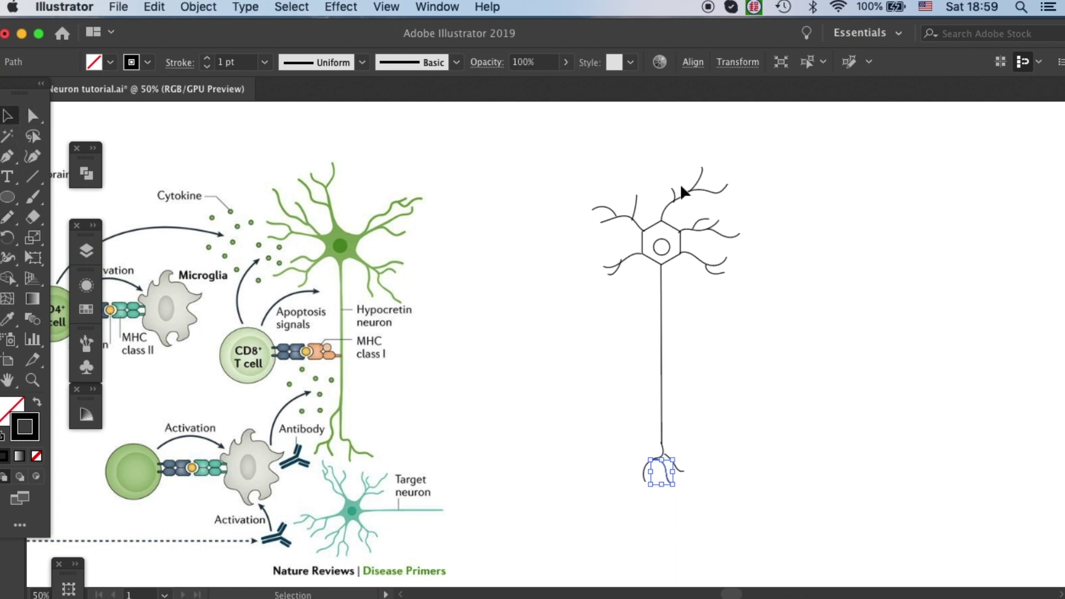
pyautogui.click(892, 380)
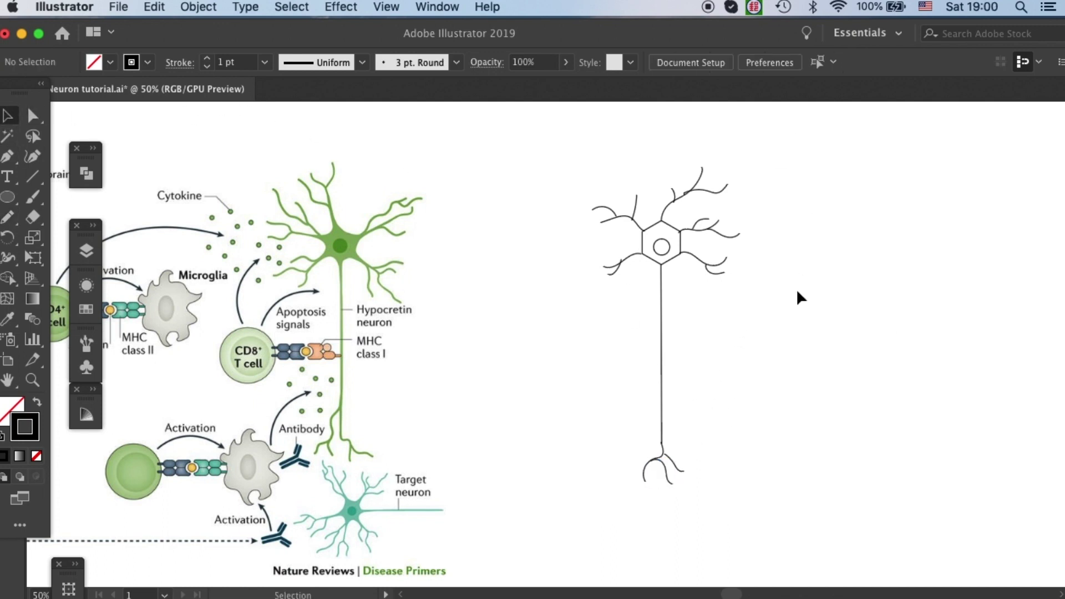
# - Centre the circle inside the hexagon and give the hexagon a light green fill (8CC63F) without an outline
pyautogui.moveTo(668, 241); pyautogui.dragTo(667, 237)
pyautogui.click(683, 221)
pyautogui.click(650, 232)
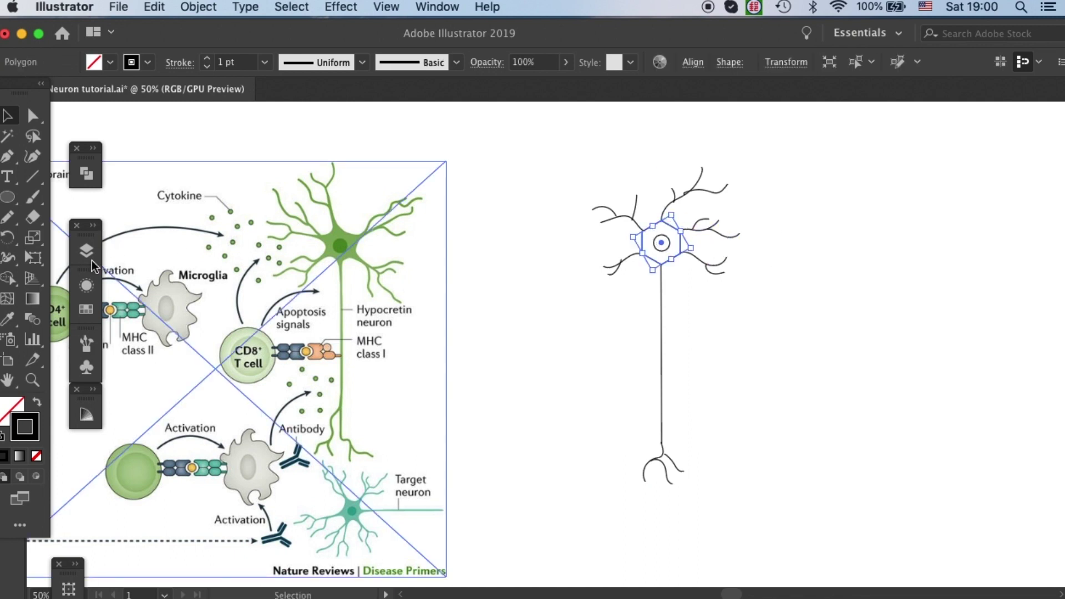
pyautogui.click(86, 309)
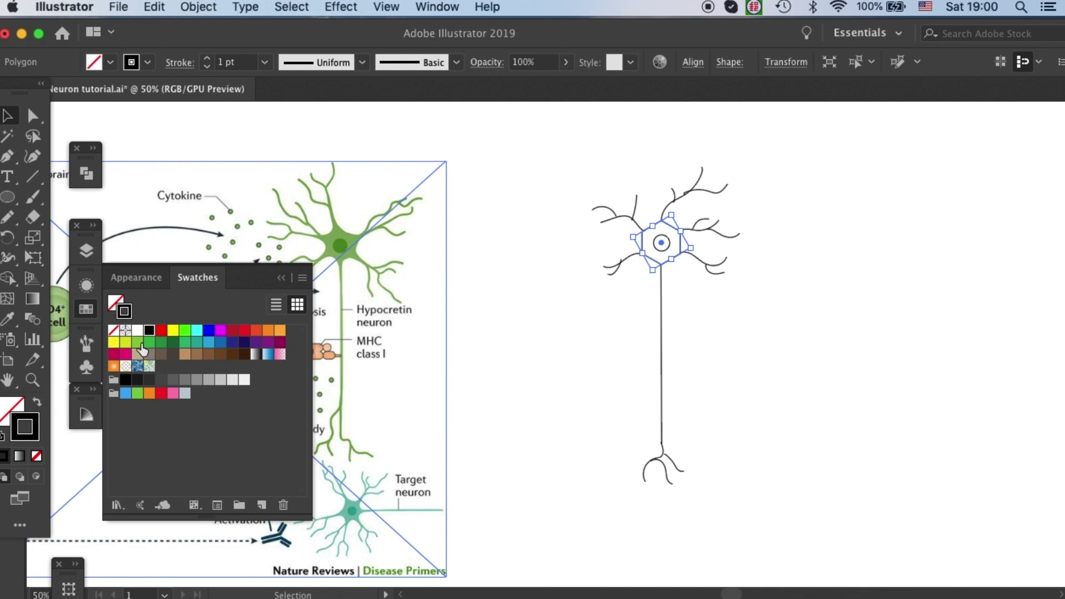
pyautogui.click(139, 344)
pyautogui.click(37, 401)
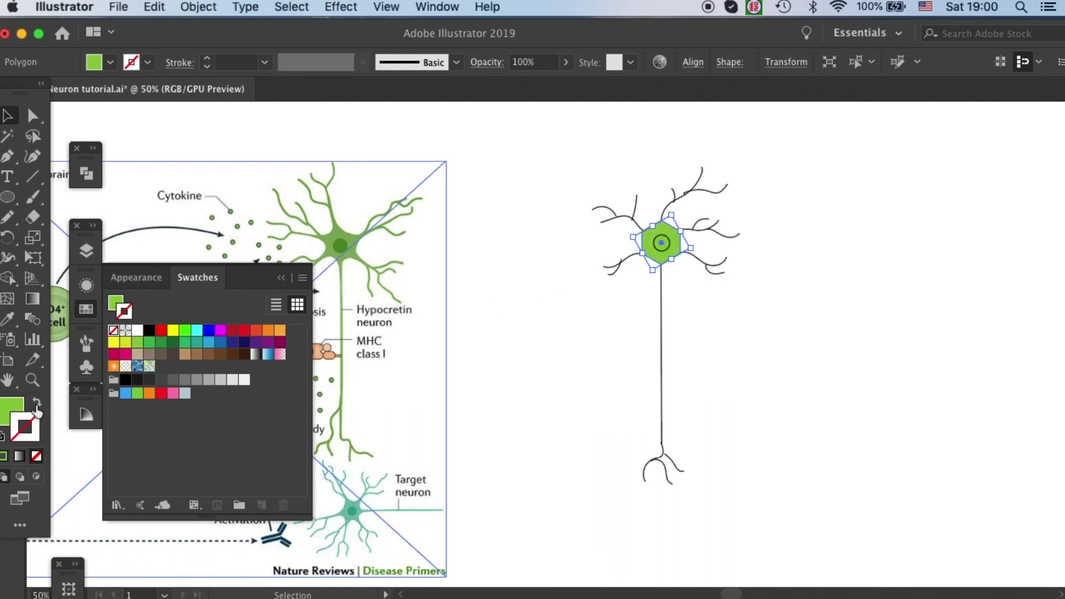
pyautogui.click(617, 306)
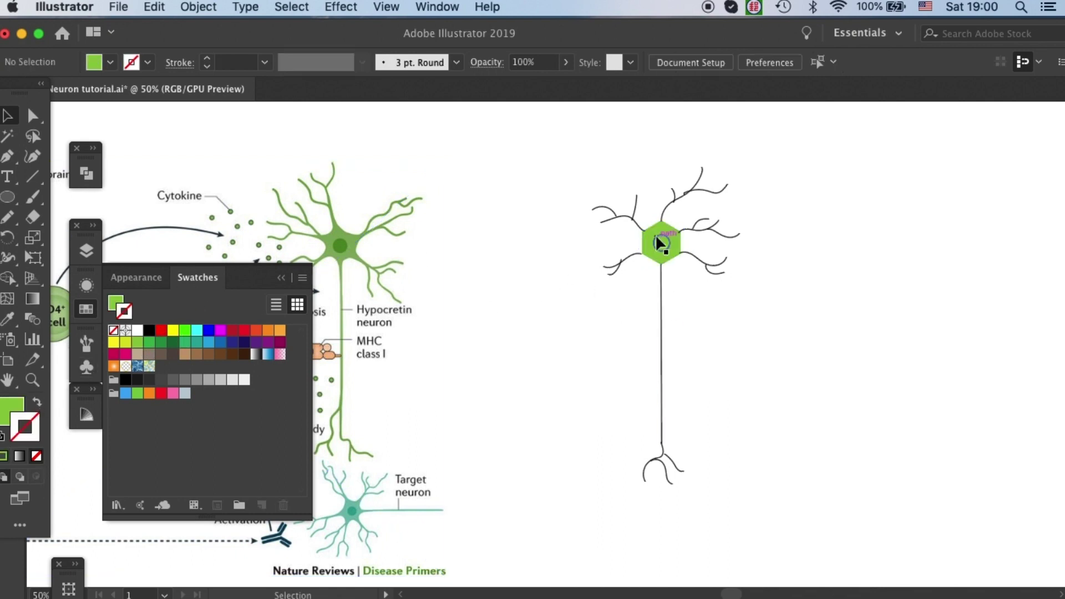
# - Fill the nucleus circle with a darker shade of the hexagon's green and remove its outline
pyautogui.moveTo(660, 244); pyautogui.dragTo(670, 251)
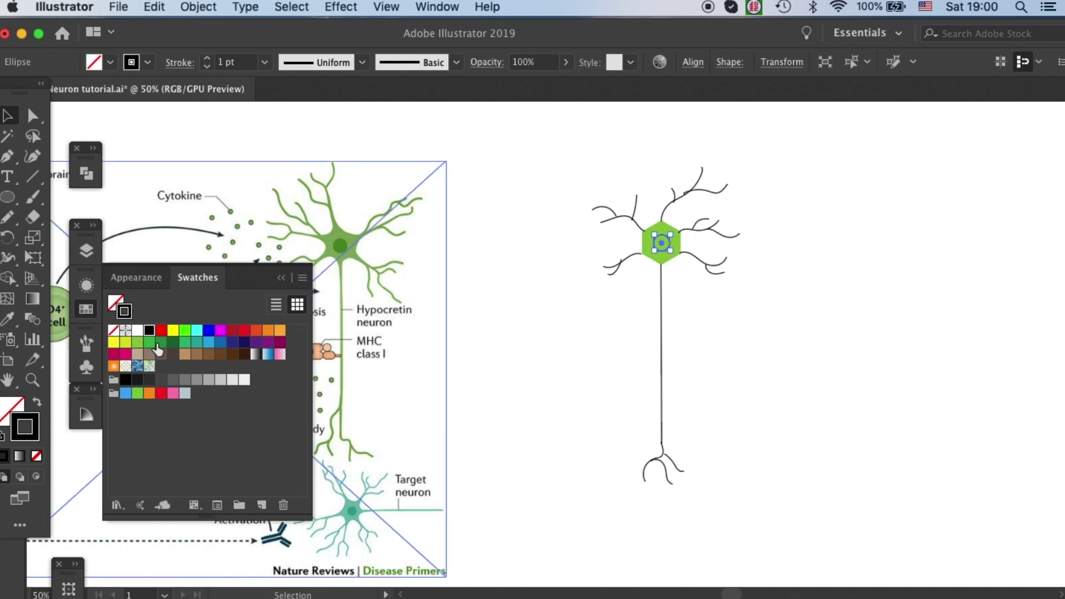
pyautogui.click(8, 405)
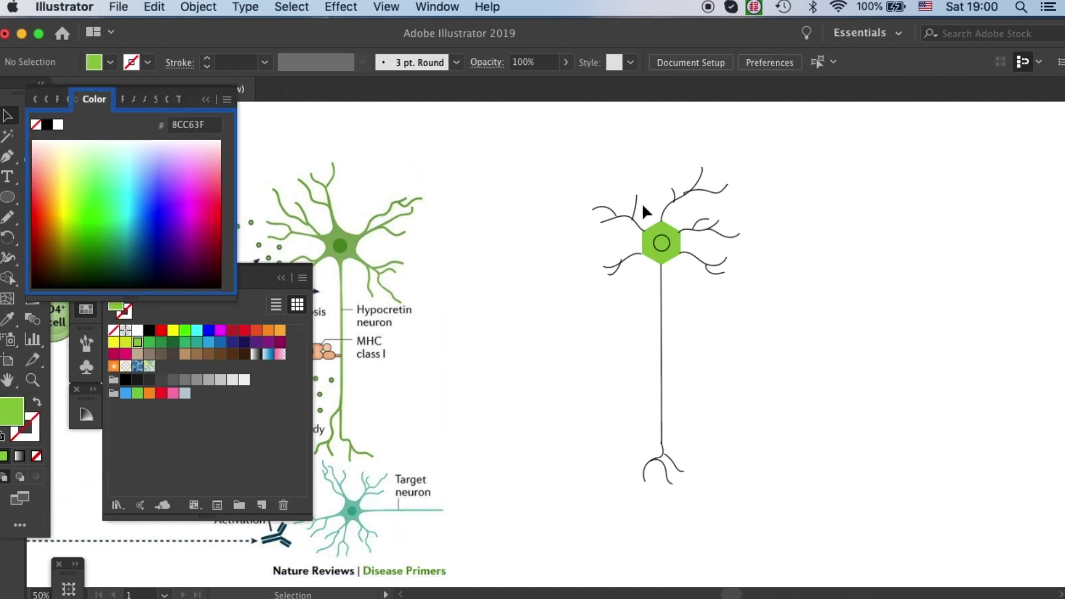
pyautogui.click(657, 244)
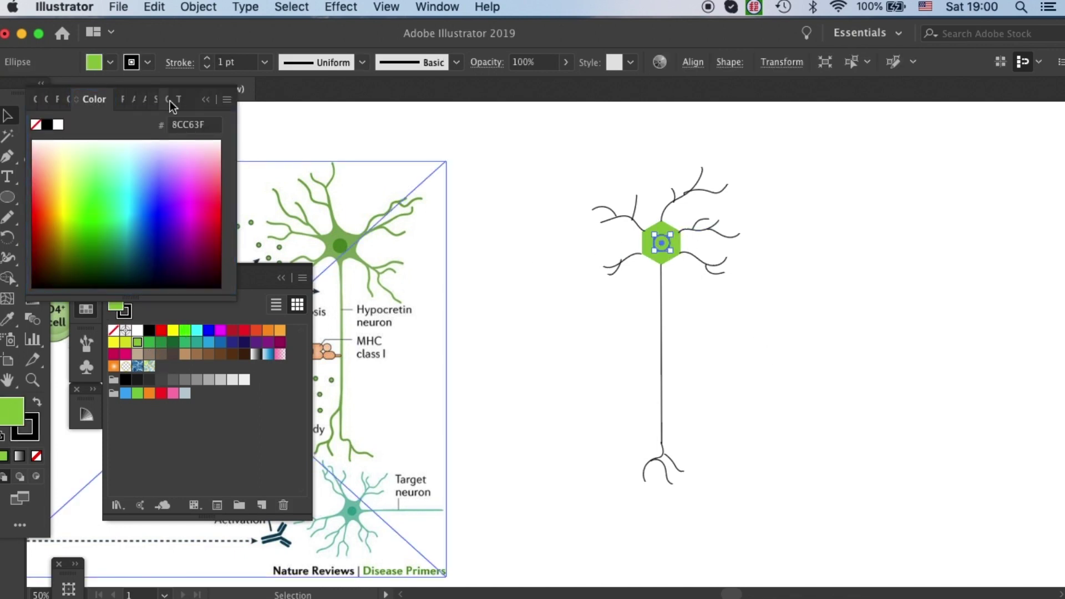
pyautogui.click(207, 99)
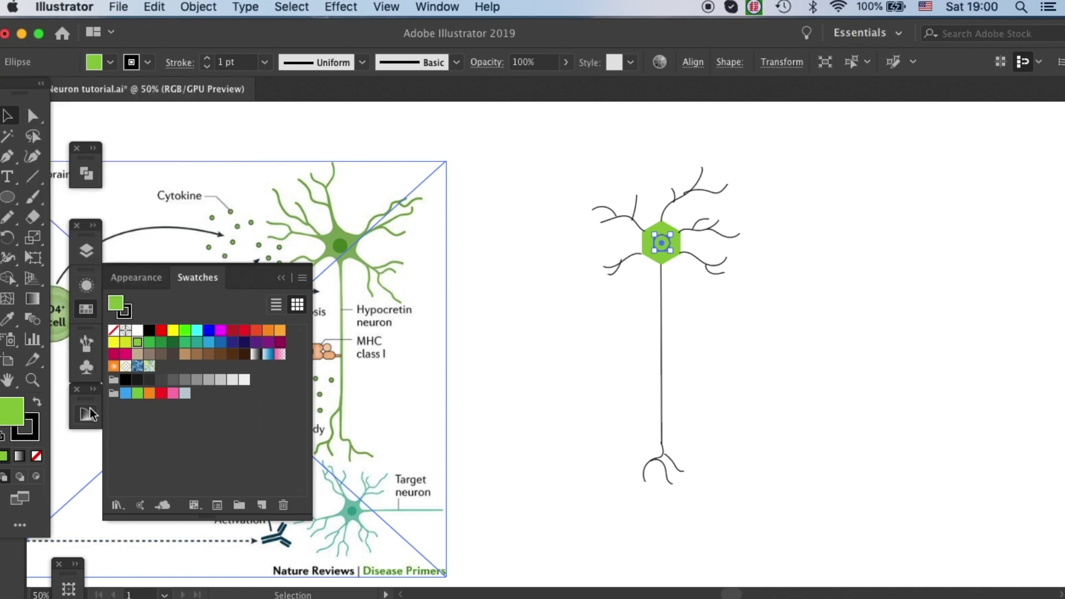
pyautogui.click(88, 413)
pyautogui.click(181, 477)
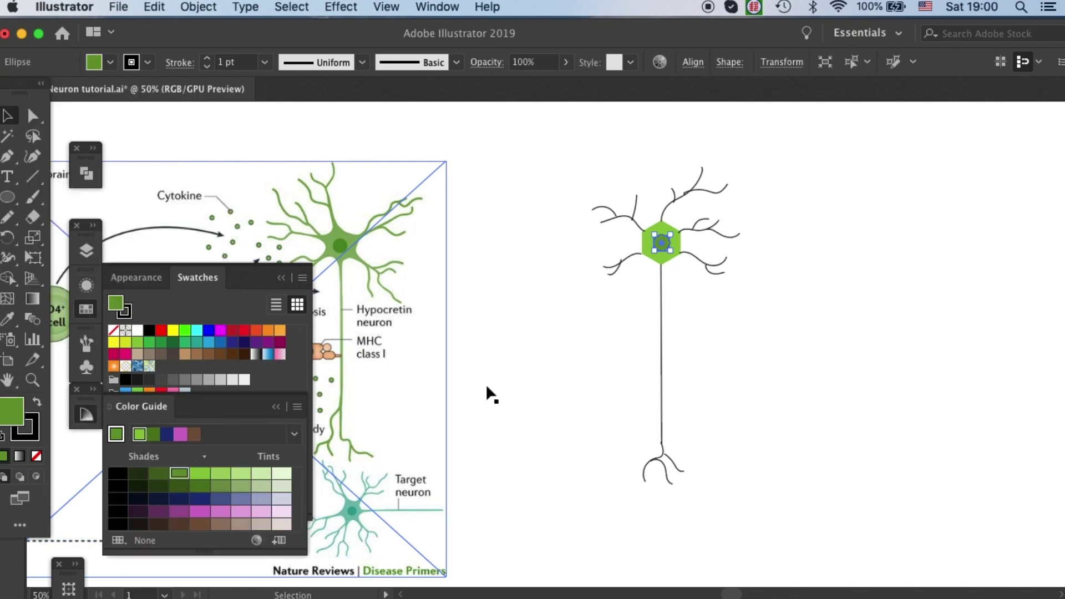
pyautogui.click(484, 384)
pyautogui.moveTo(684, 257); pyautogui.dragTo(708, 222)
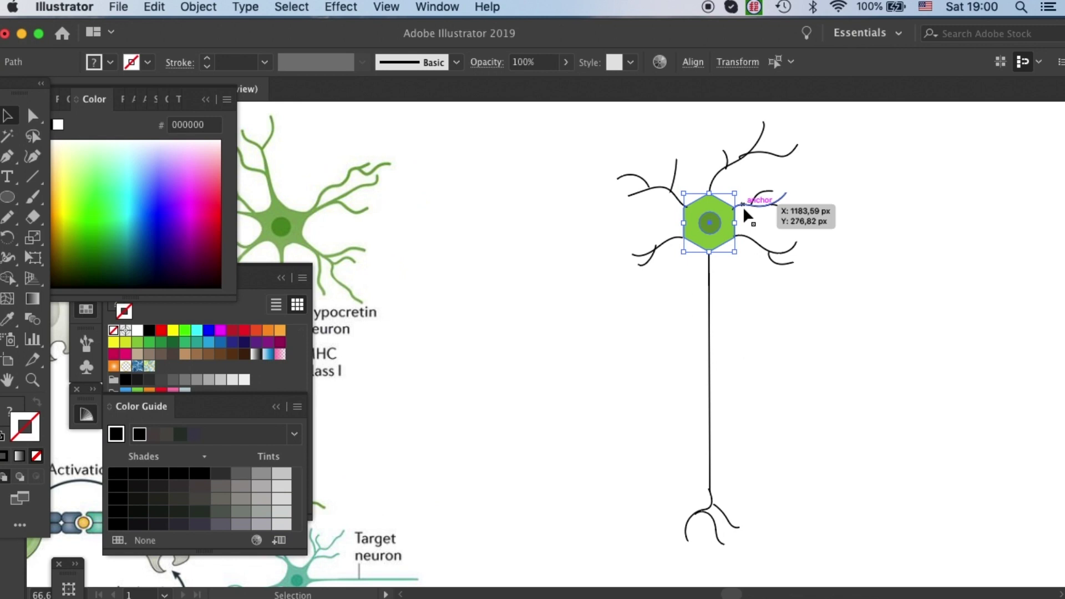
pyautogui.click(744, 219)
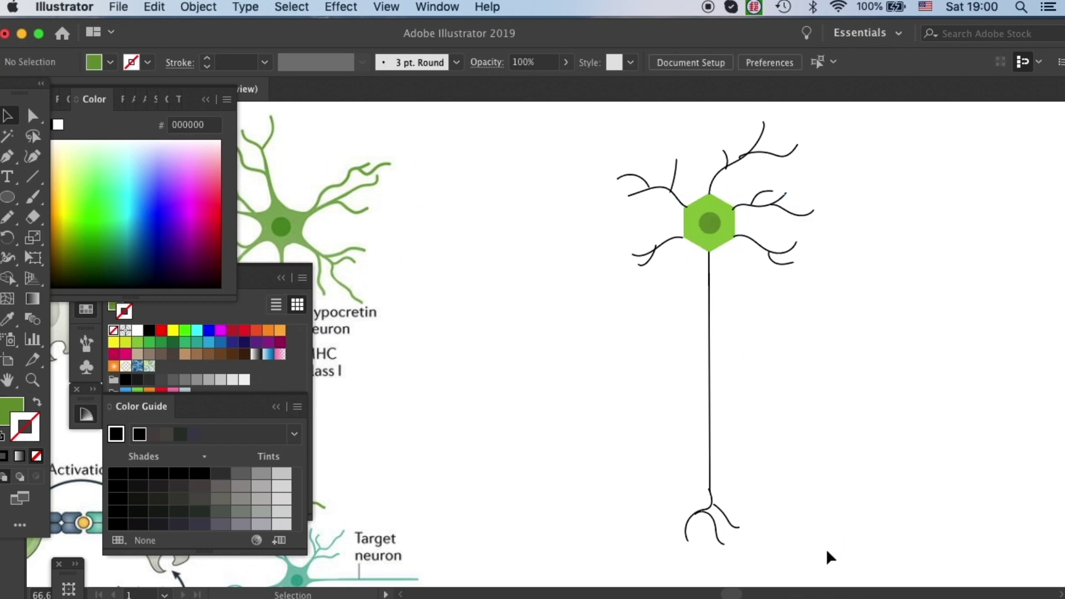
# - Give the dendrites, axon and terminal lines the same light green stroke as the hexagon, 8CC63F
pyautogui.moveTo(845, 555); pyautogui.dragTo(604, 181)
pyautogui.scroll(3, 591, 161)
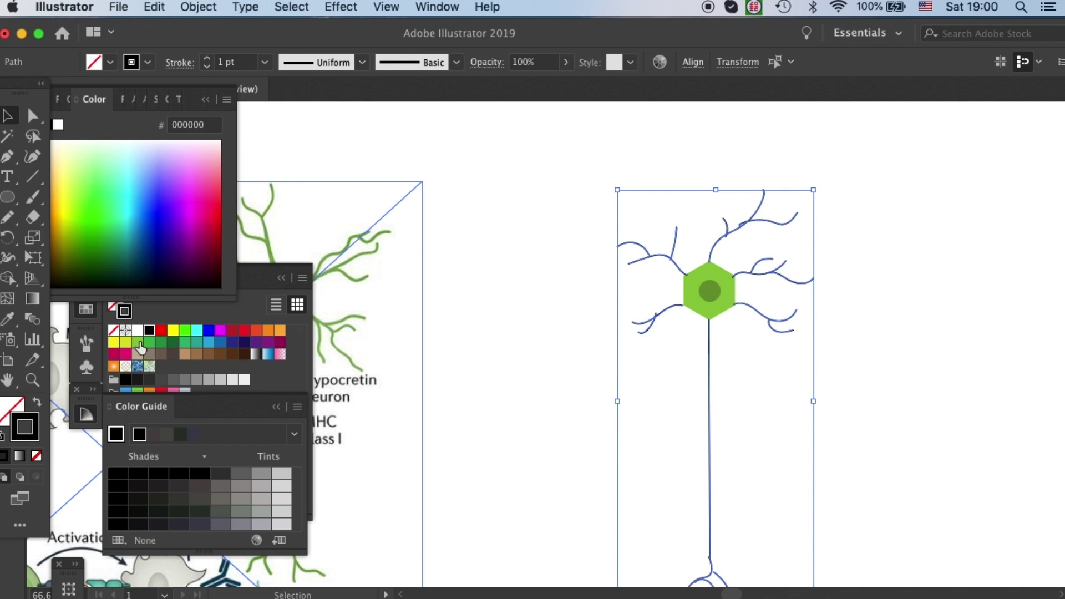
pyautogui.click(138, 343)
pyautogui.click(888, 326)
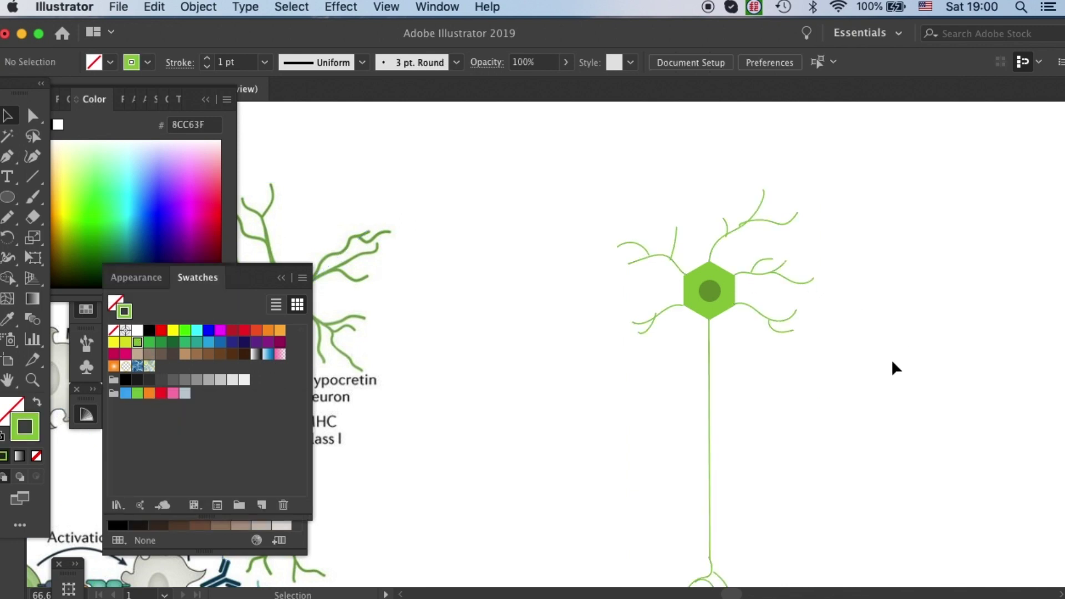
# - Set the stroke weight of all the dendrite, axon and terminal lines to 3 pt
pyautogui.scroll(-2, 859, 349)
pyautogui.hscroll(-2, 859, 349)
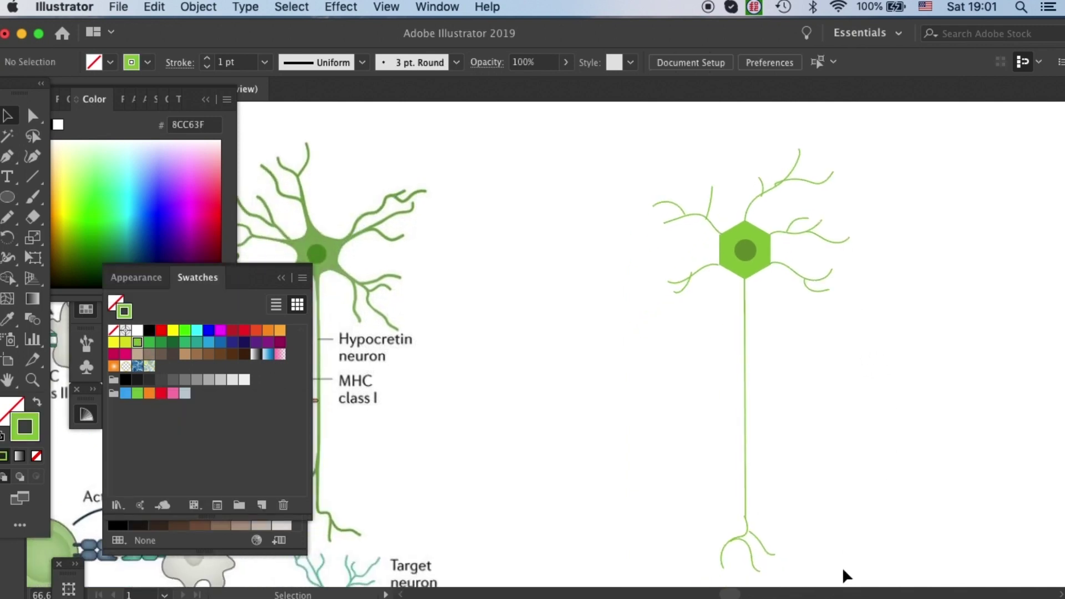
pyautogui.moveTo(847, 580); pyautogui.dragTo(631, 154)
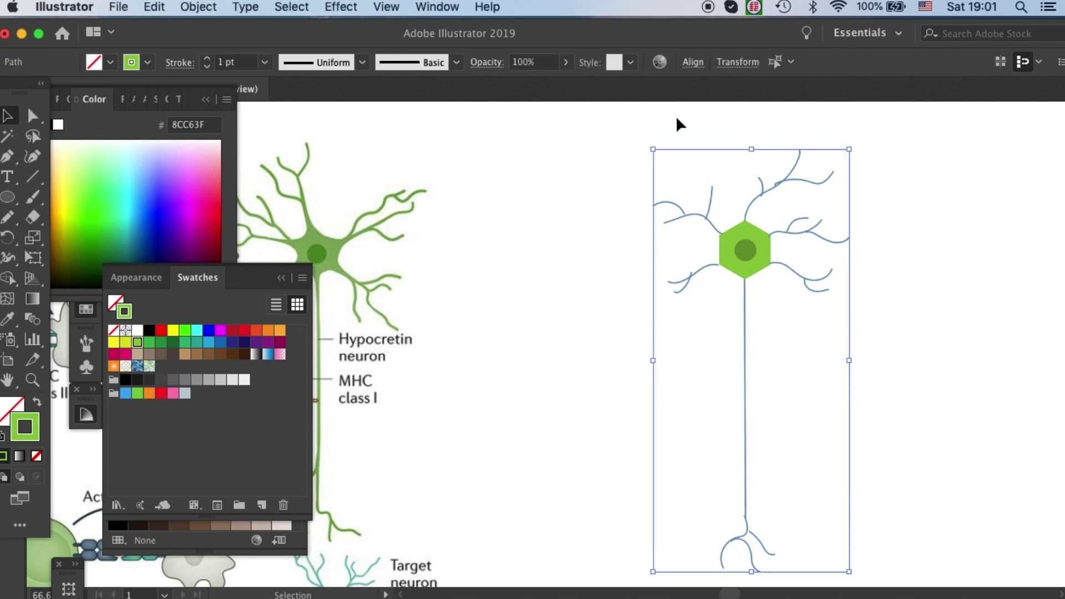
pyautogui.click(264, 62)
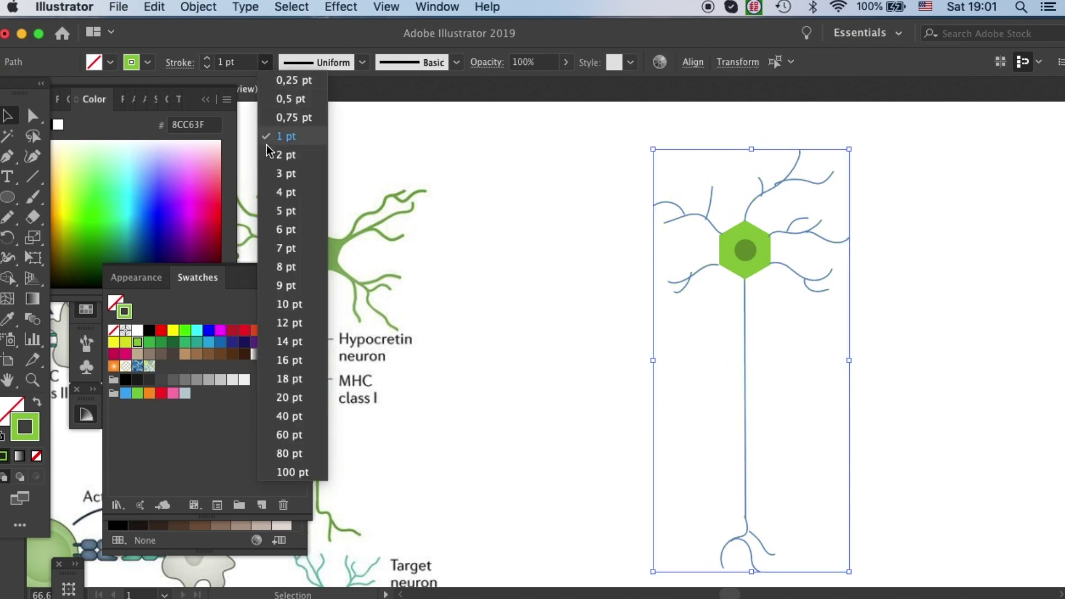
pyautogui.click(274, 172)
pyautogui.click(894, 256)
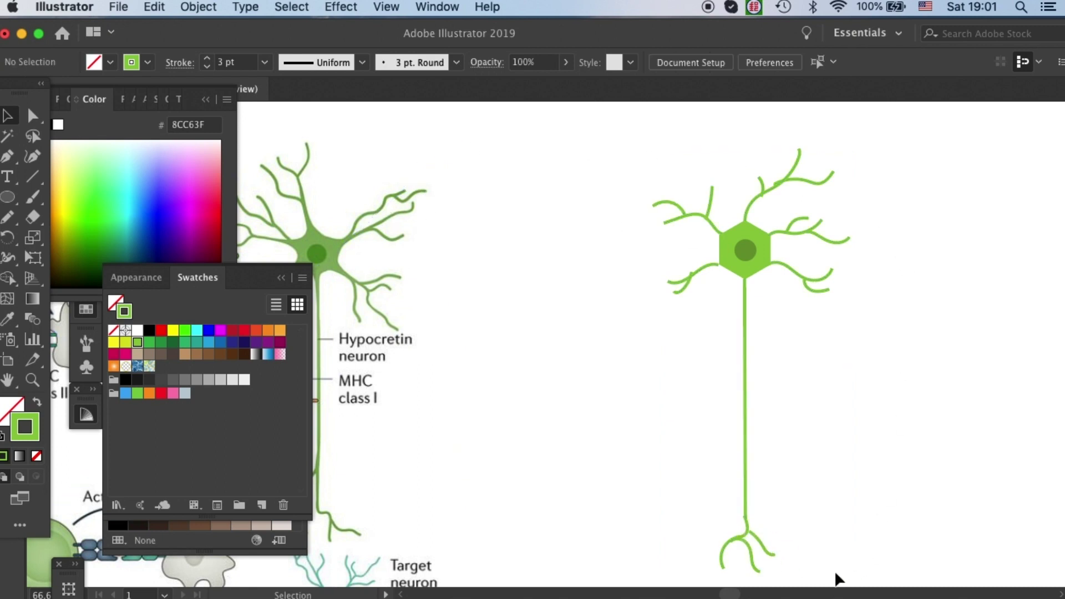
# - Examine the thickened dendrites' line ends and their joins with the cell body up close
pyautogui.press('super+equal')
pyautogui.press('super+equal')
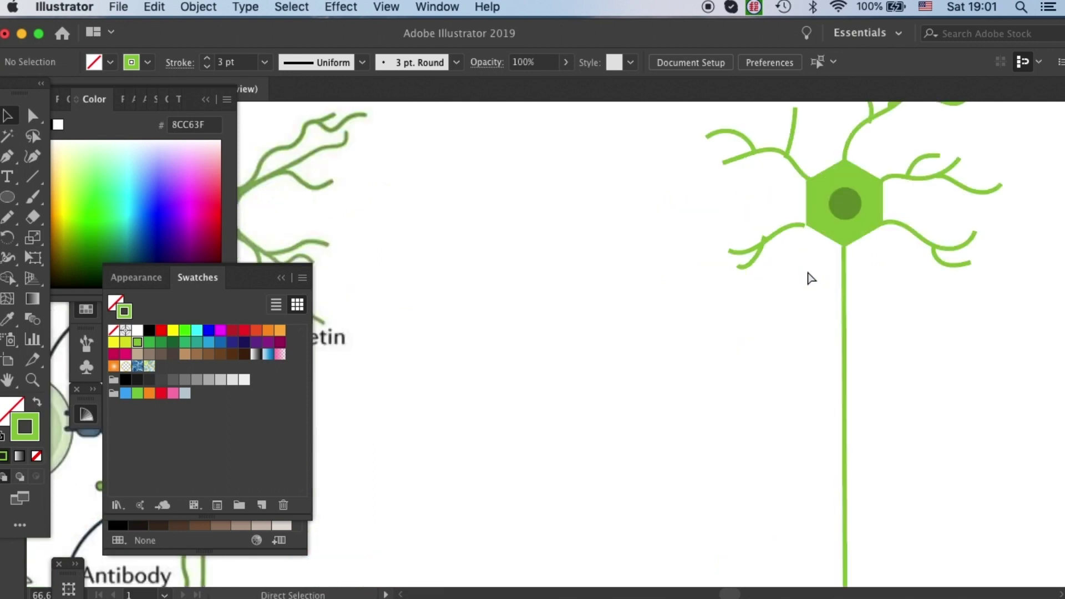
pyautogui.moveTo(775, 314); pyautogui.dragTo(621, 436)
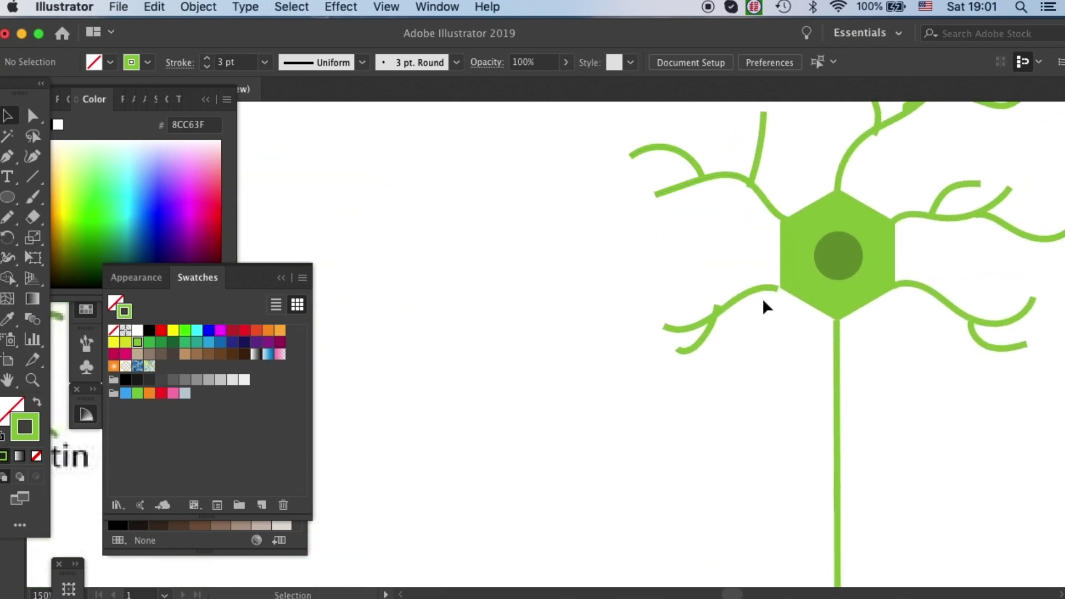
pyautogui.scroll(-2, 740, 276)
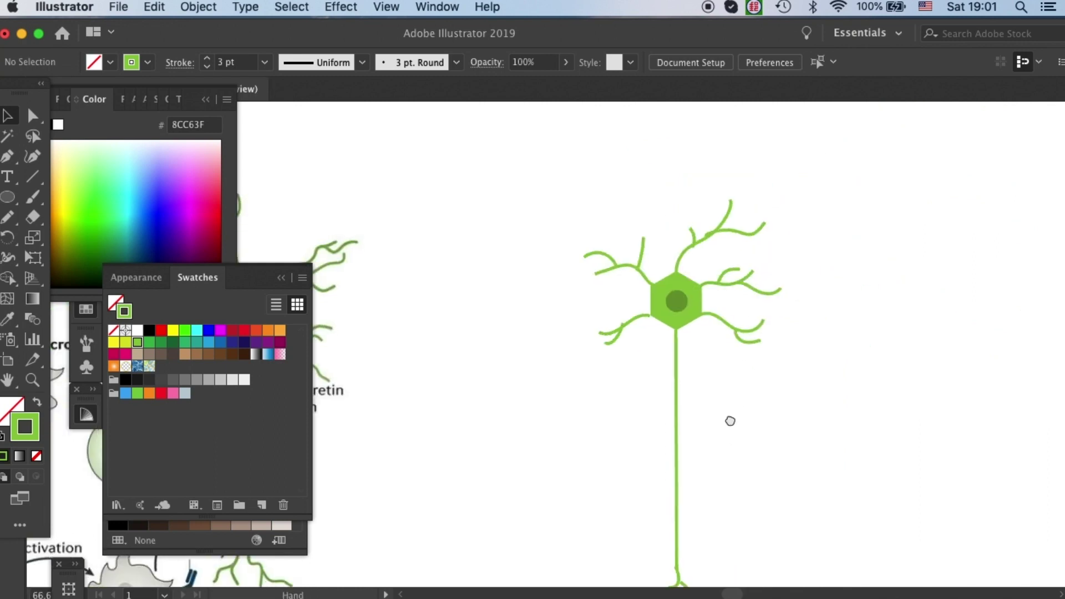
pyautogui.scroll(-3, 737, 360)
pyautogui.scroll(-1, 750, 296)
pyautogui.scroll(3, 743, 355)
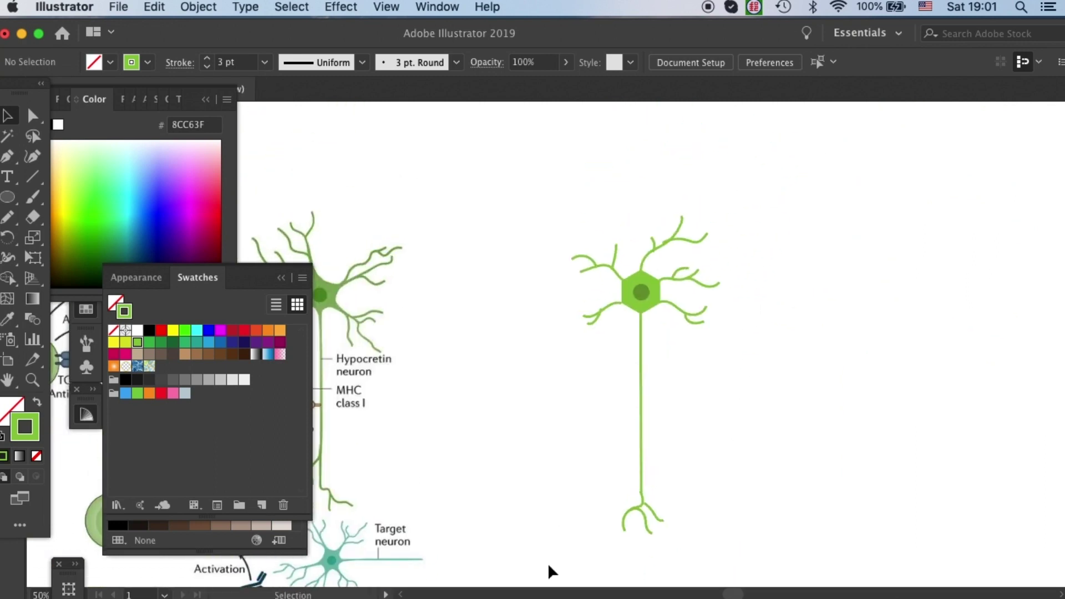
# - Apply round caps to the strokes of all the dendrite, axon and terminal lines
pyautogui.moveTo(547, 562); pyautogui.dragTo(728, 174)
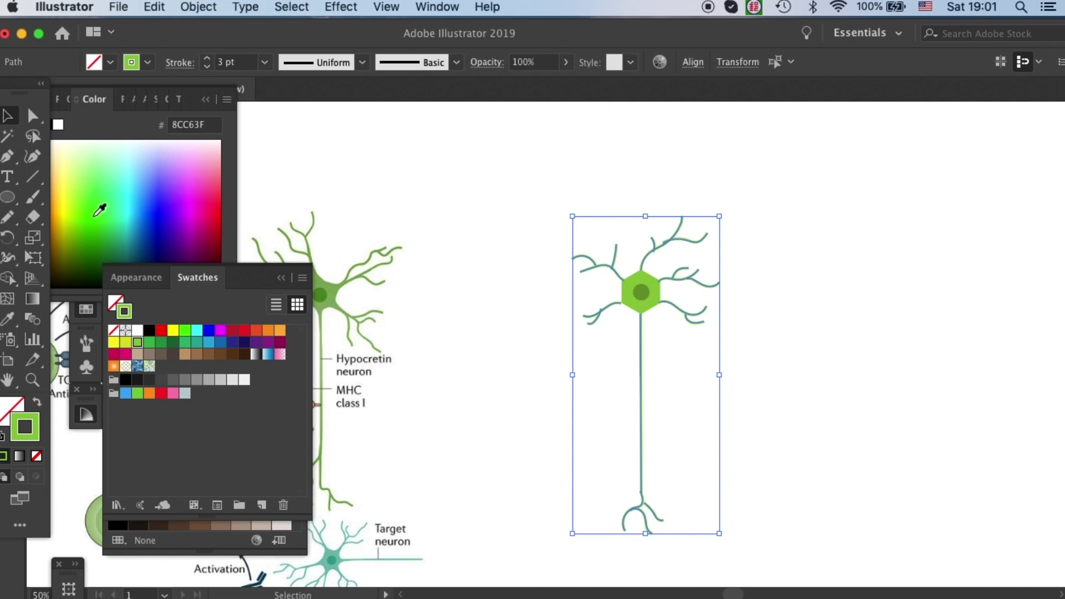
pyautogui.click(205, 100)
pyautogui.click(281, 278)
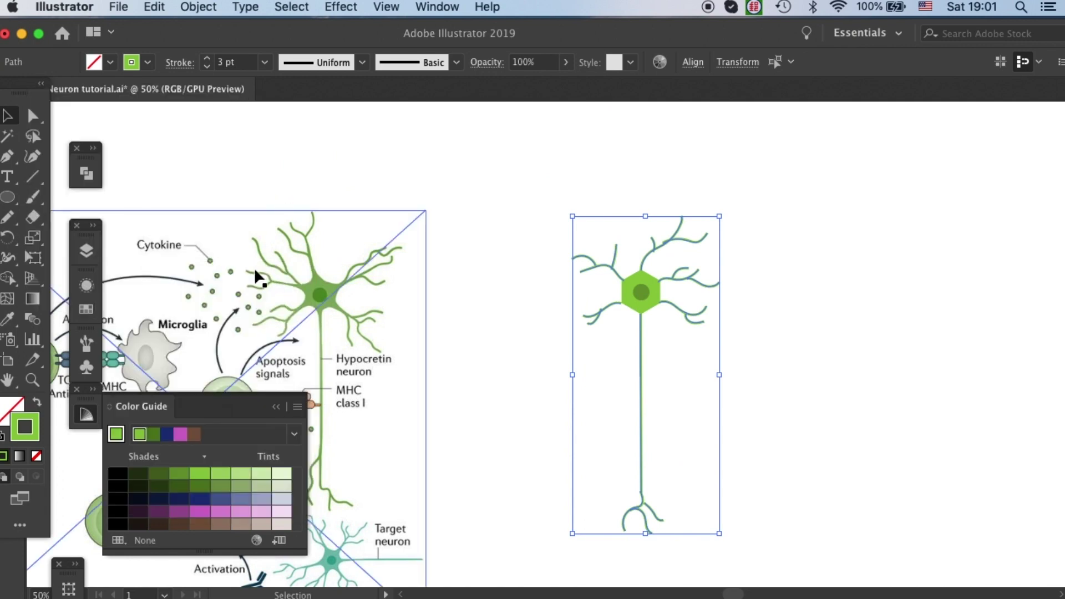
pyautogui.click(87, 285)
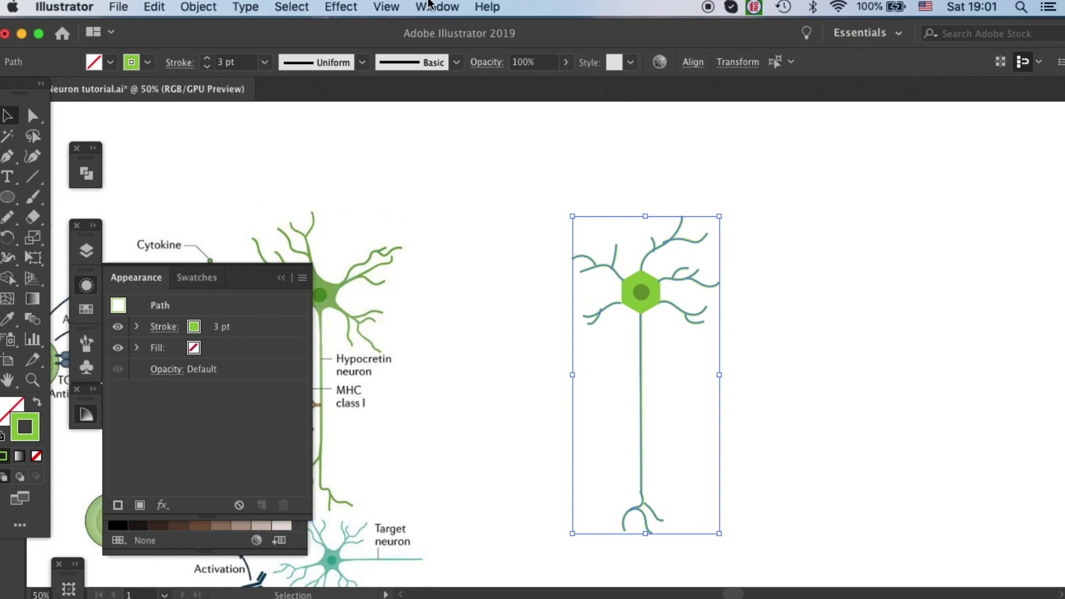
pyautogui.click(165, 326)
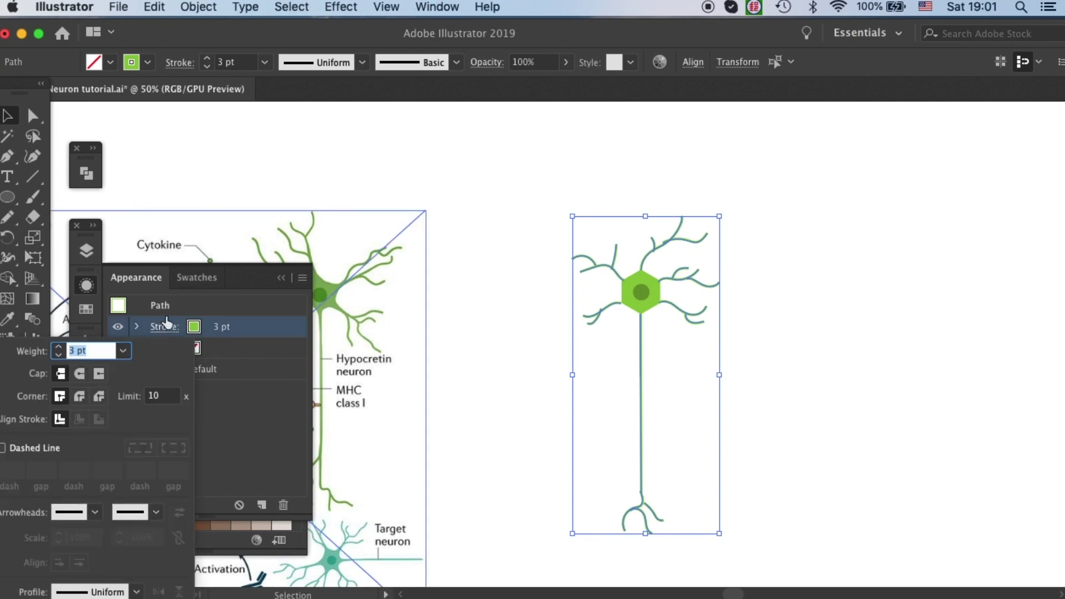
pyautogui.click(76, 375)
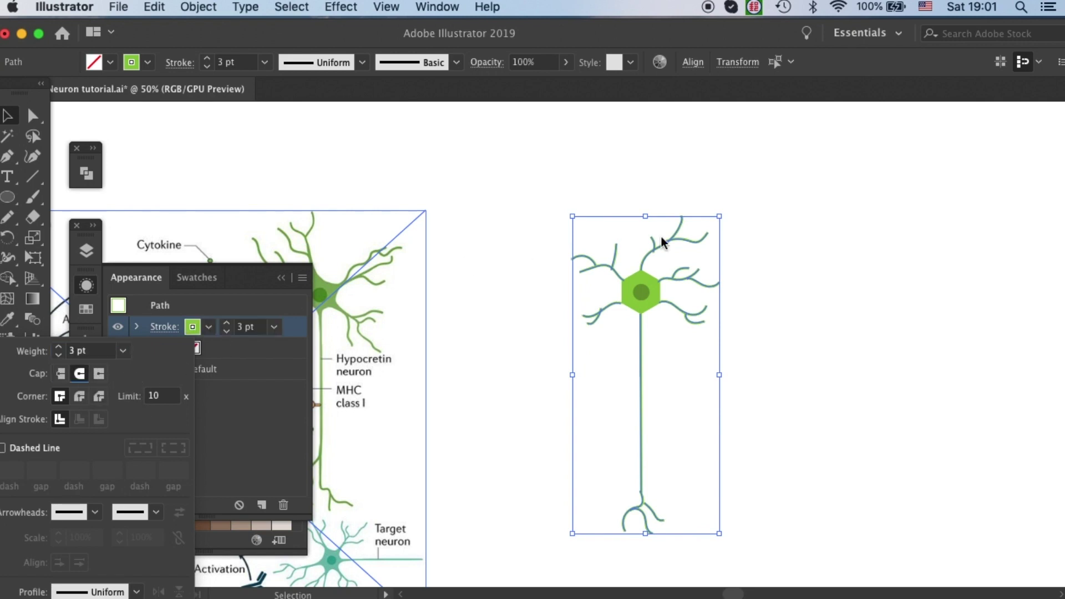
pyautogui.click(757, 258)
# - Inspect the rounded line ends of the dendrites around the cell body and the neuron's overall look
pyautogui.press('super+equal')
pyautogui.press('super+equal')
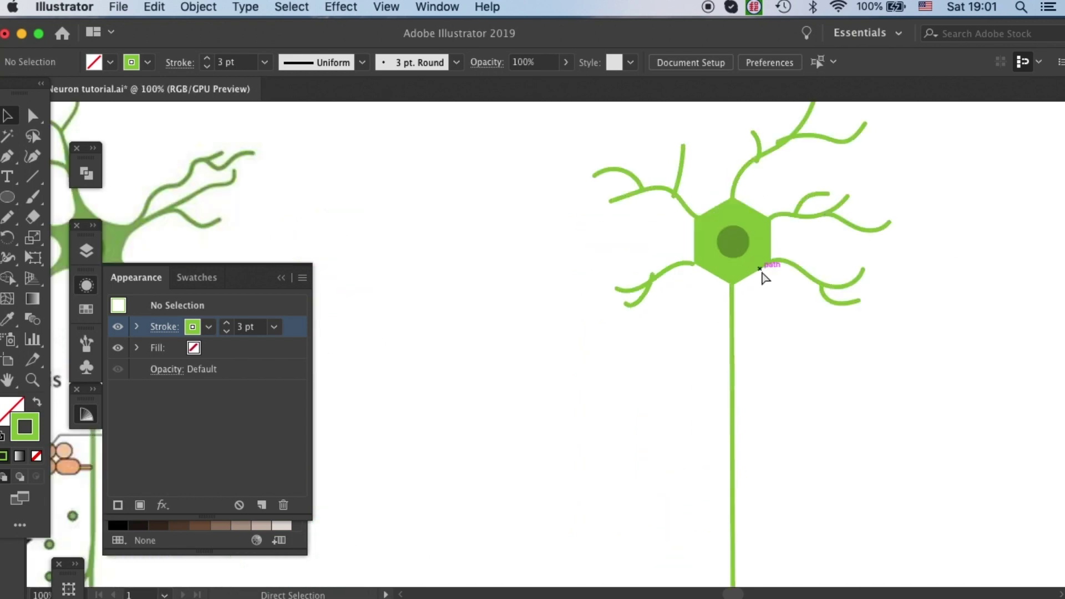
pyautogui.moveTo(639, 340); pyautogui.dragTo(587, 406)
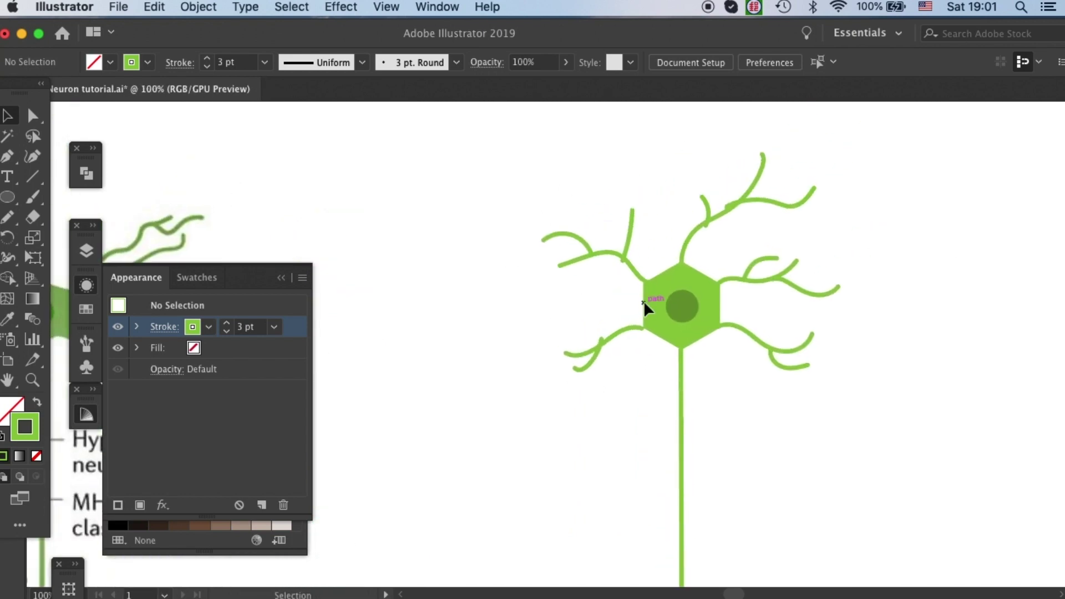
pyautogui.press('super+minus')
pyautogui.press('super+minus')
pyautogui.moveTo(751, 380); pyautogui.dragTo(749, 281)
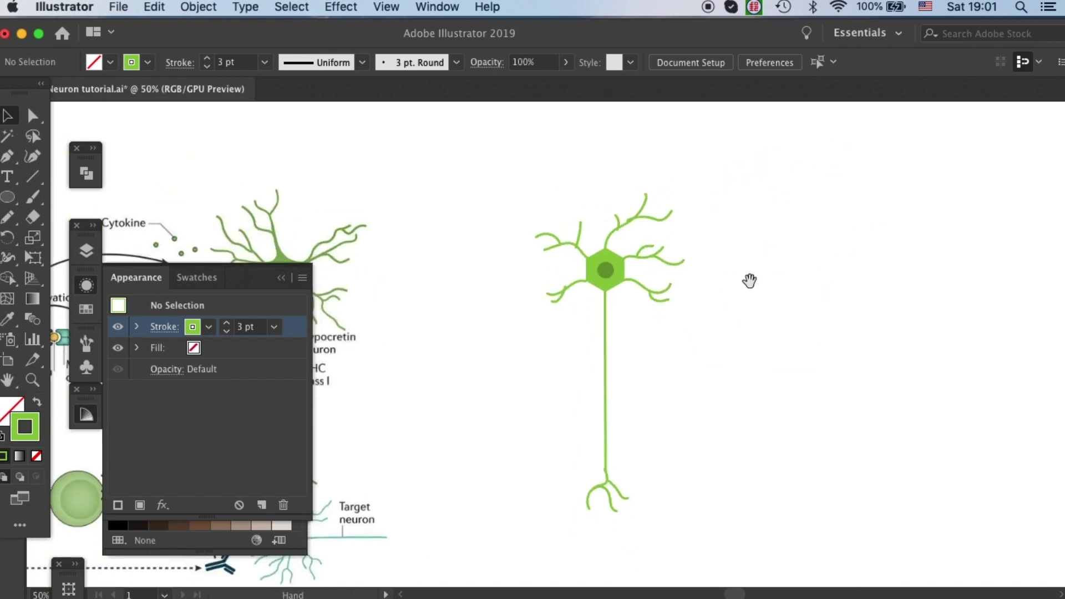
pyautogui.press('super+plus')
pyautogui.press('super+plus')
pyautogui.scroll(2, 575, 398)
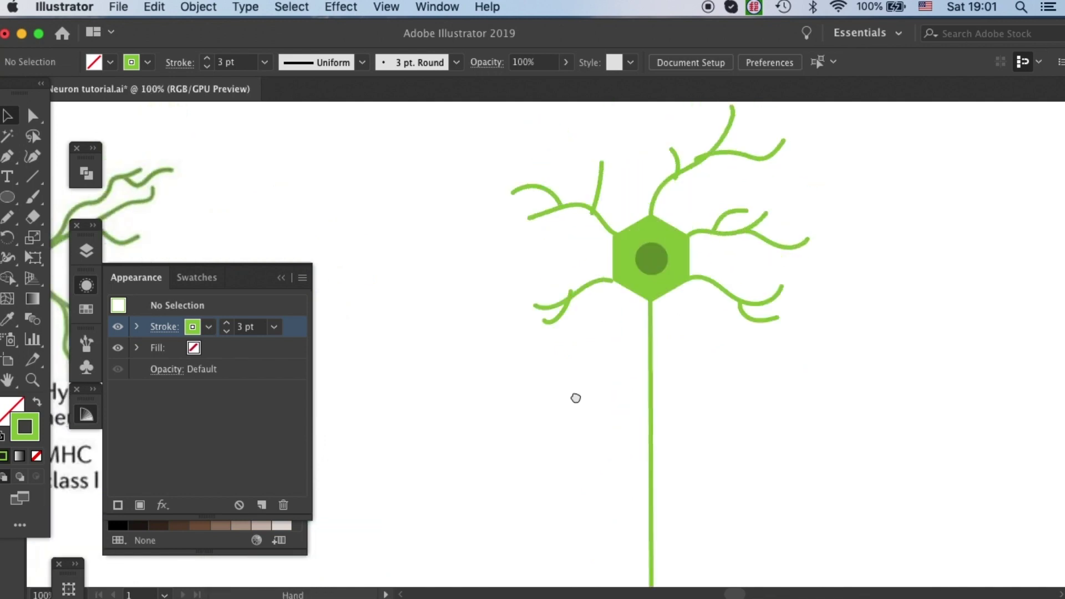
pyautogui.scroll(5, 575, 397)
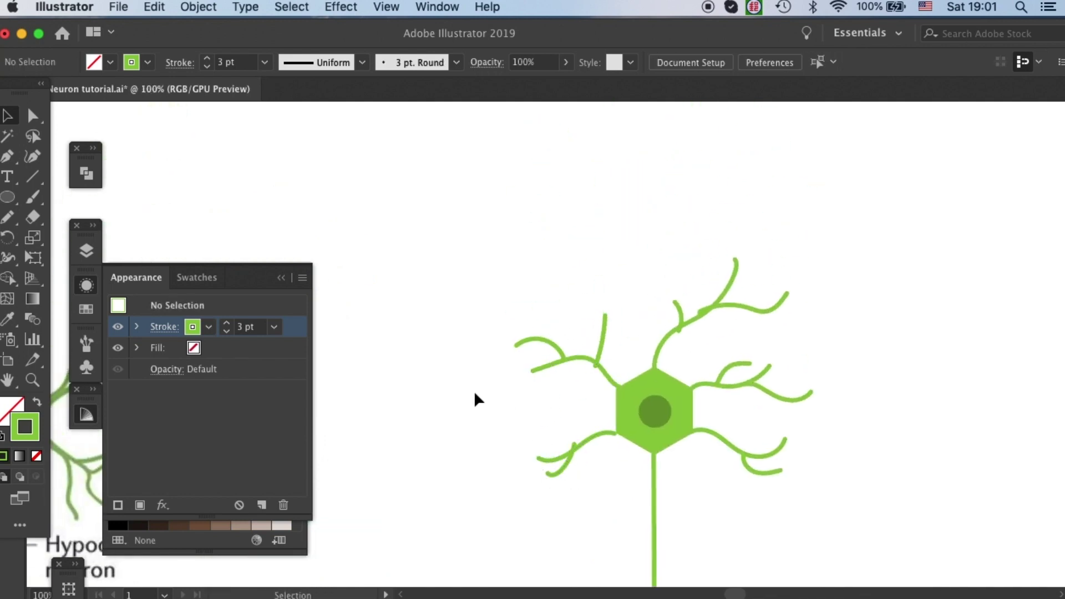
# - Compare the drawn dendrites with those of the hypocretin neuron in the reference figure
pyautogui.moveTo(476, 397); pyautogui.dragTo(887, 341)
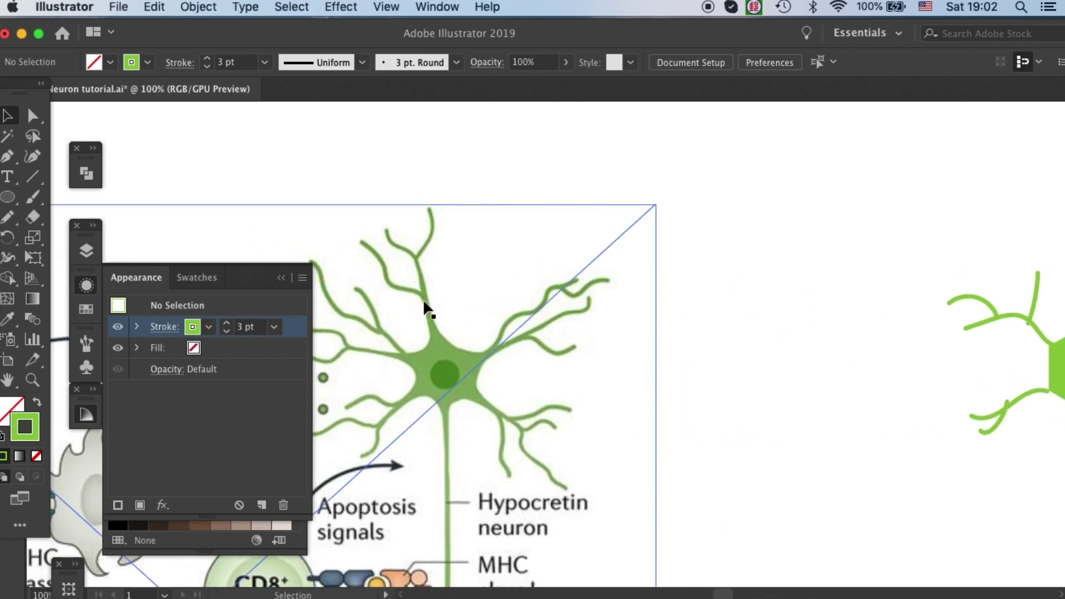
pyautogui.press('space')
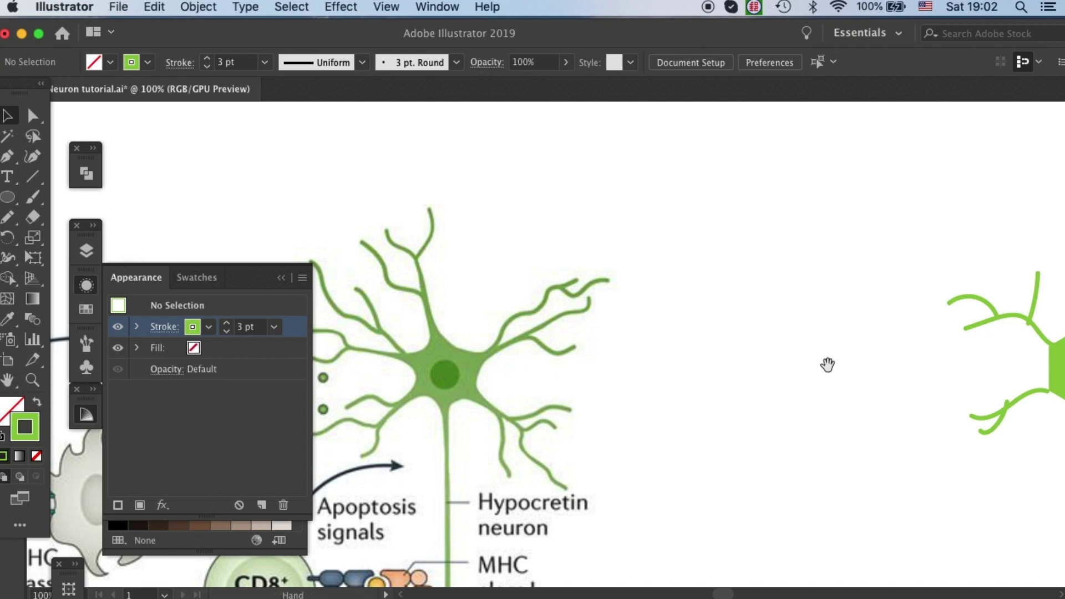
pyautogui.moveTo(827, 364); pyautogui.dragTo(445, 312)
pyautogui.press('super+minus')
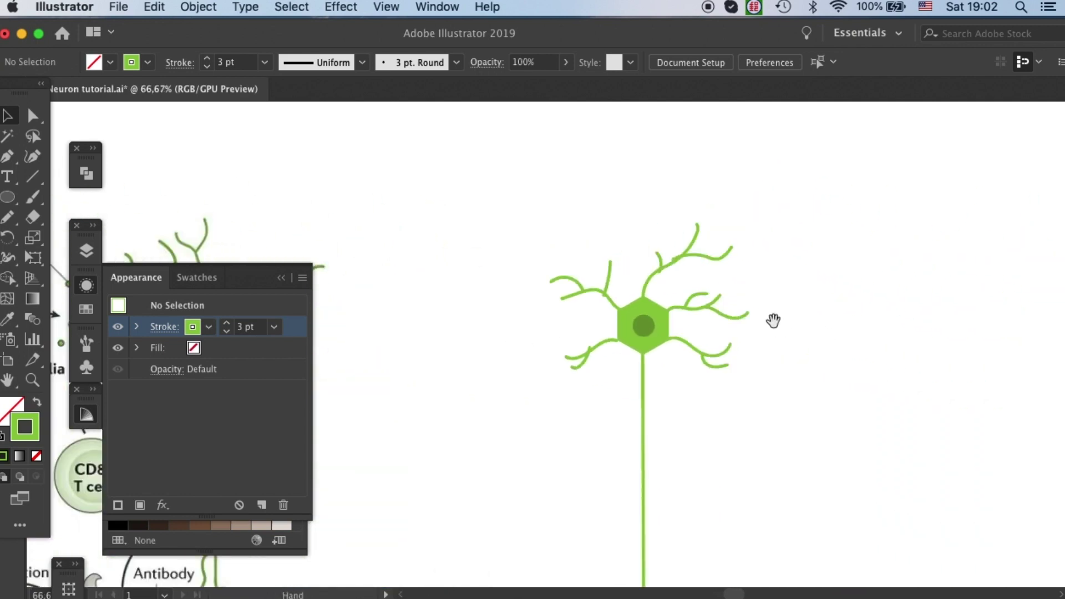
pyautogui.moveTo(772, 316); pyautogui.dragTo(788, 228)
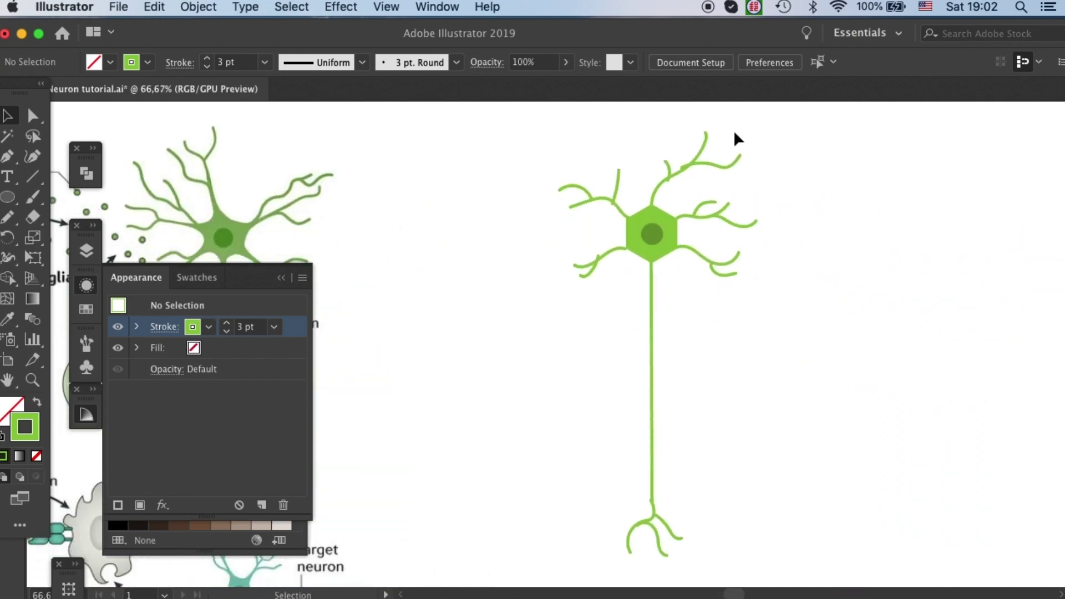
# - Nudge the short upright branch of the upper-left dendrite slightly up so its lower end sits on the main line
pyautogui.press('super+plus')
pyautogui.press('super+plus')
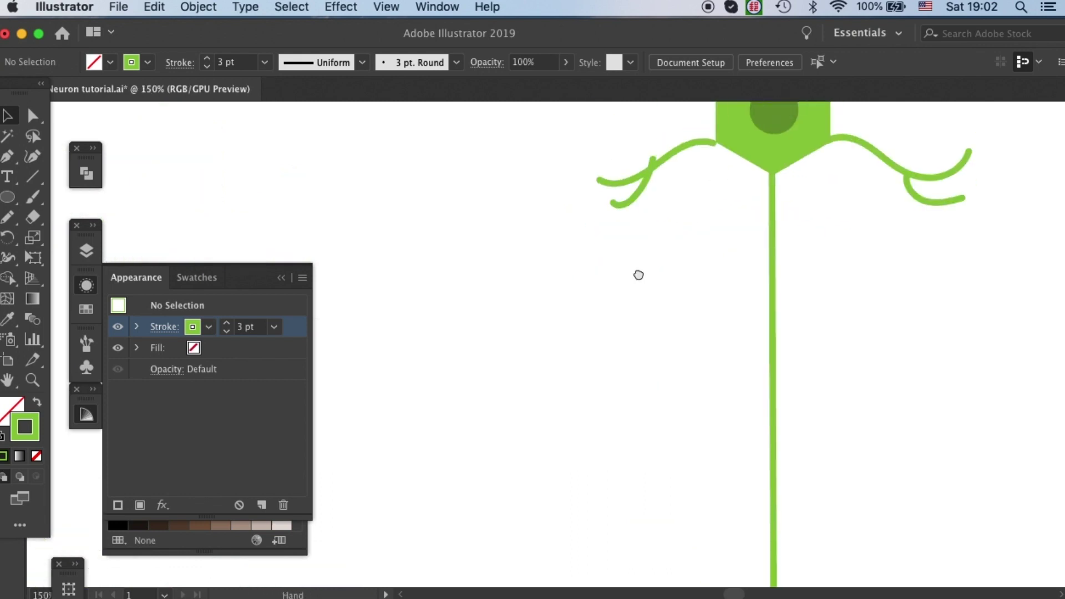
pyautogui.scroll(5, 638, 273)
pyautogui.hscroll(-2, 637, 274)
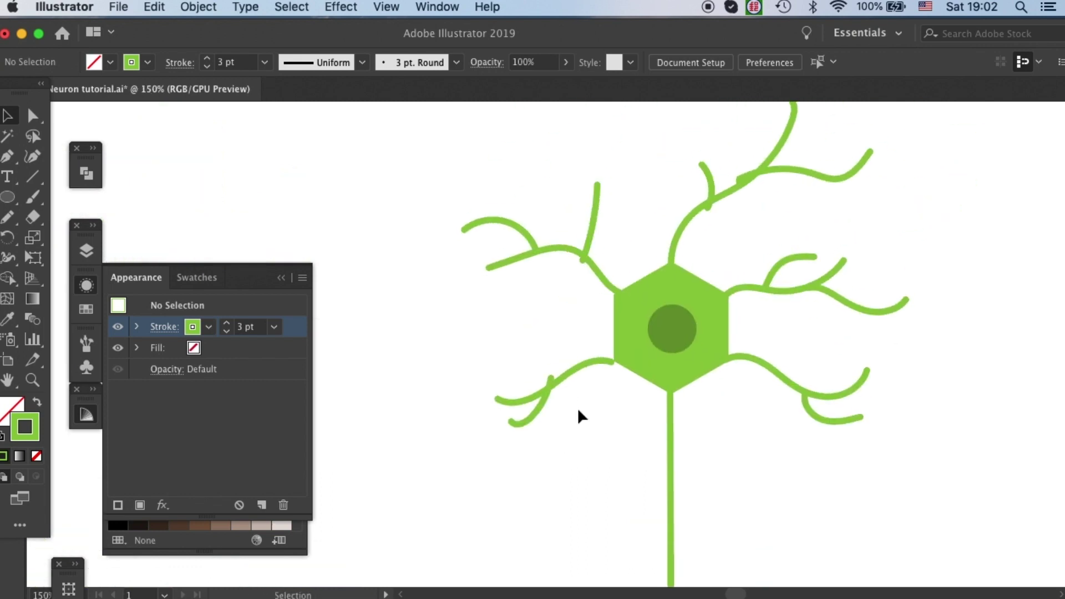
pyautogui.click(606, 282)
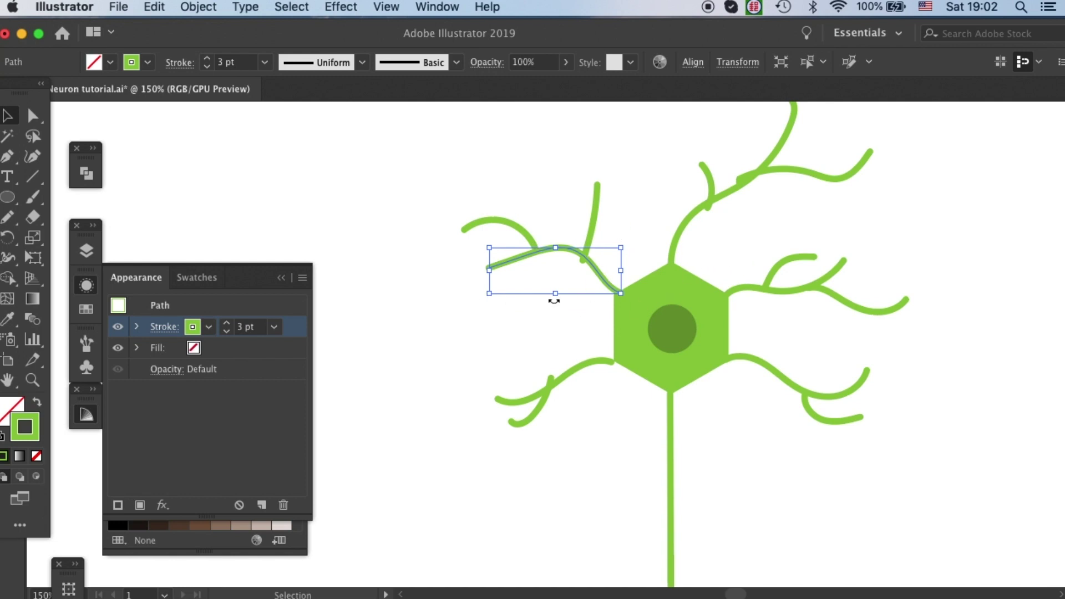
pyautogui.click(537, 326)
pyautogui.moveTo(456, 318); pyautogui.dragTo(593, 201)
pyautogui.click(510, 207)
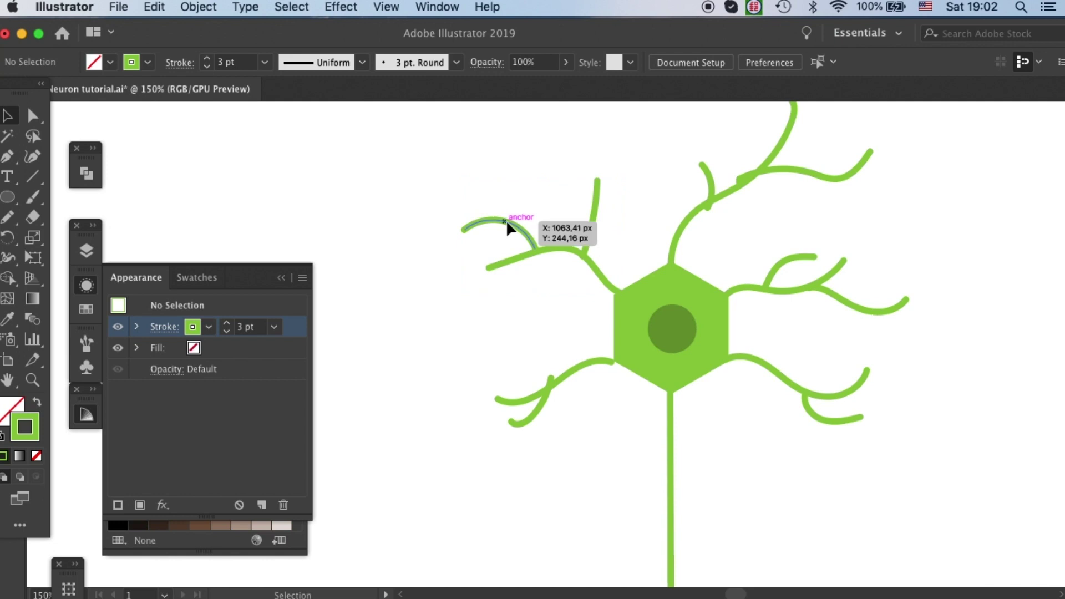
# - Expand the curved outer branch of the upper-left dendrite, with Fill and Stroke enabled, and select the resulting shape
pyautogui.click(505, 221)
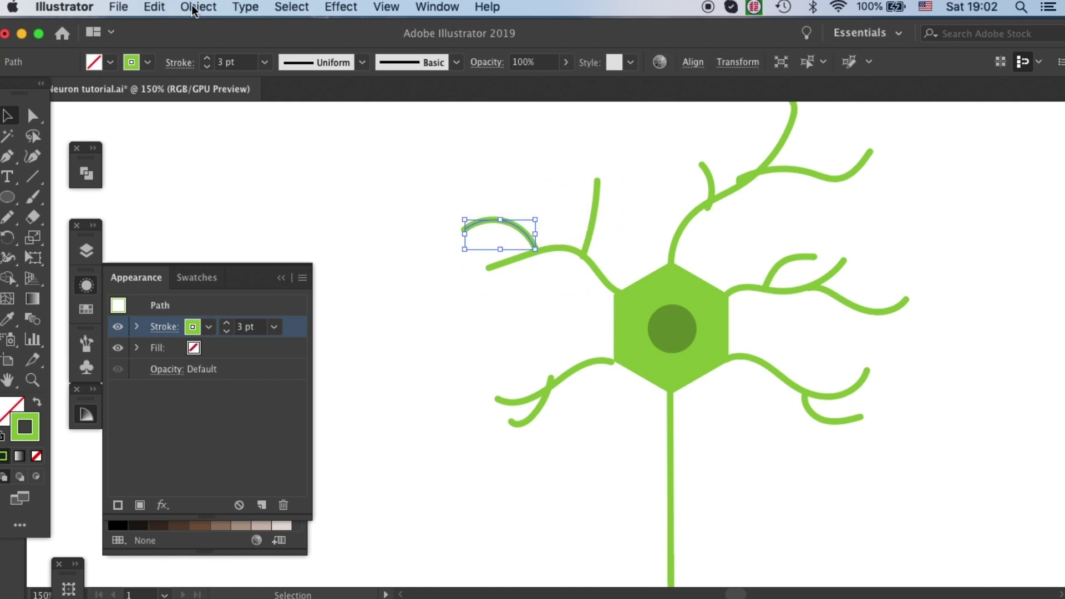
pyautogui.click(194, 8)
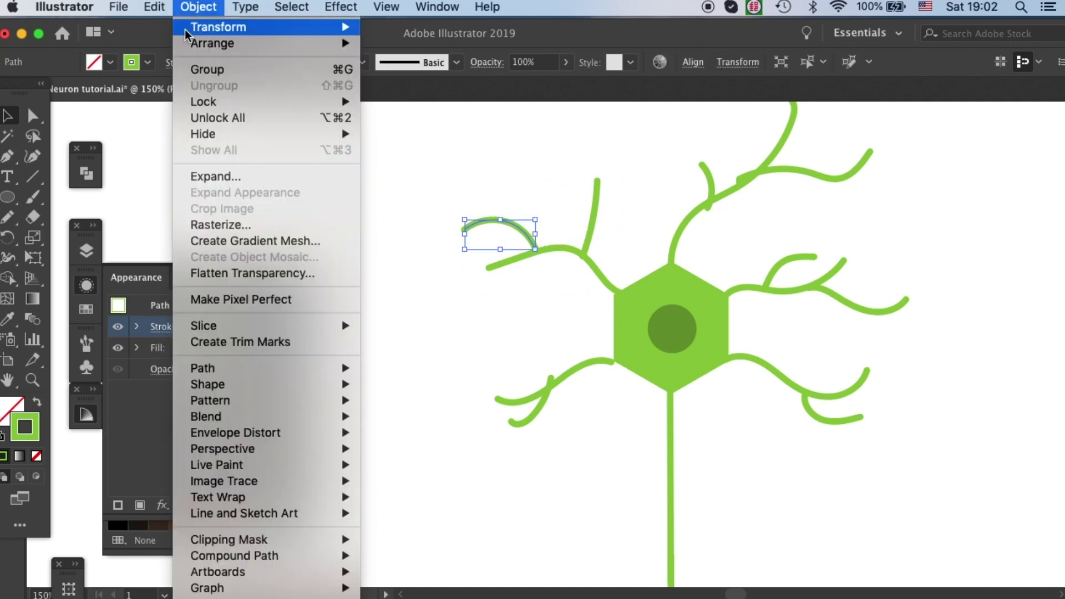
pyautogui.click(262, 177)
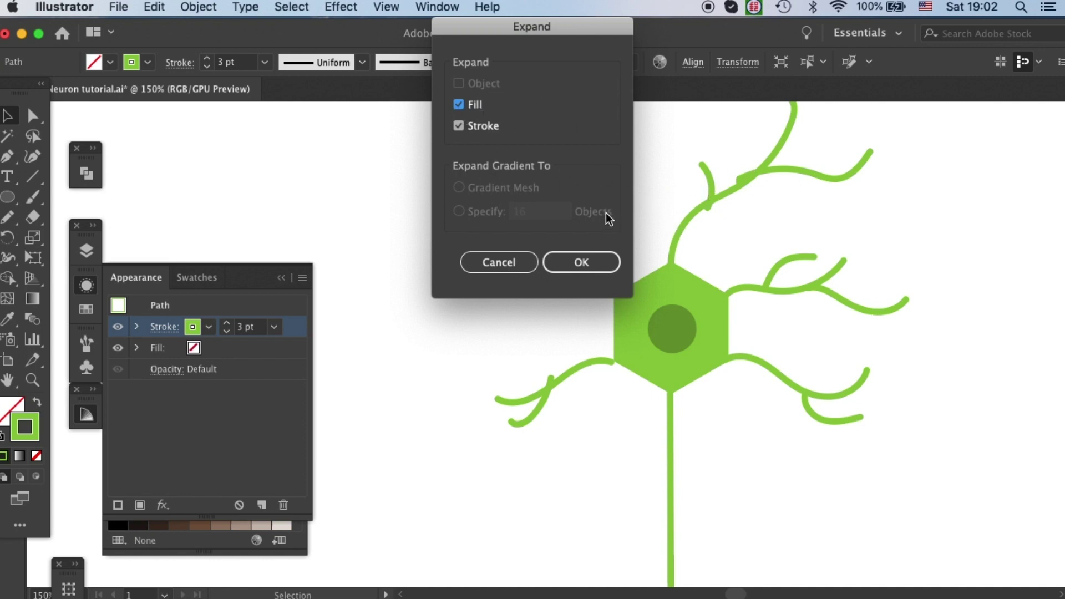
pyautogui.click(576, 268)
pyautogui.click(632, 166)
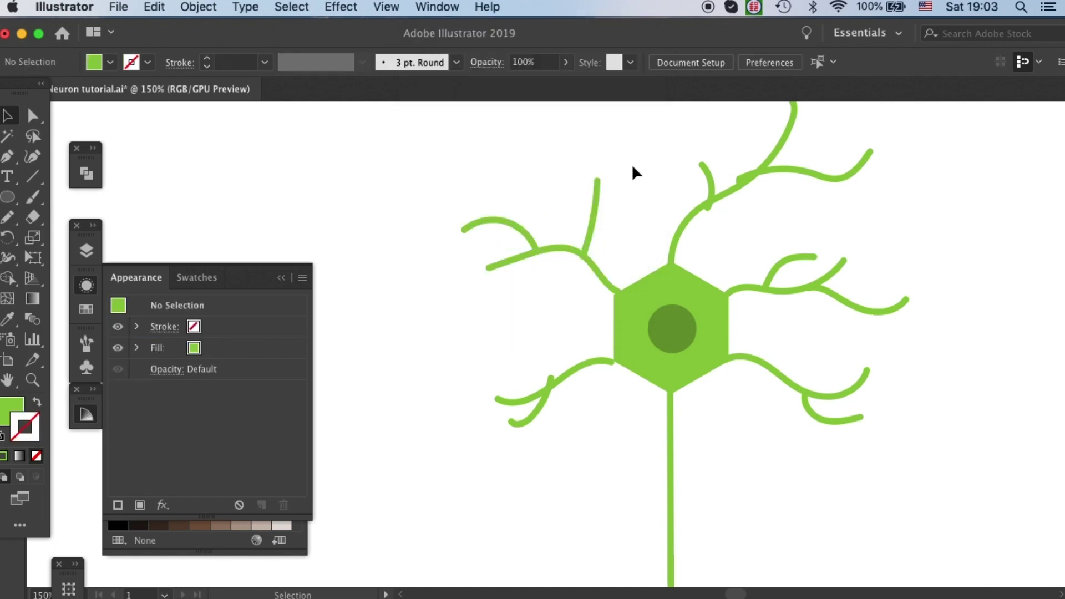
pyautogui.click(518, 227)
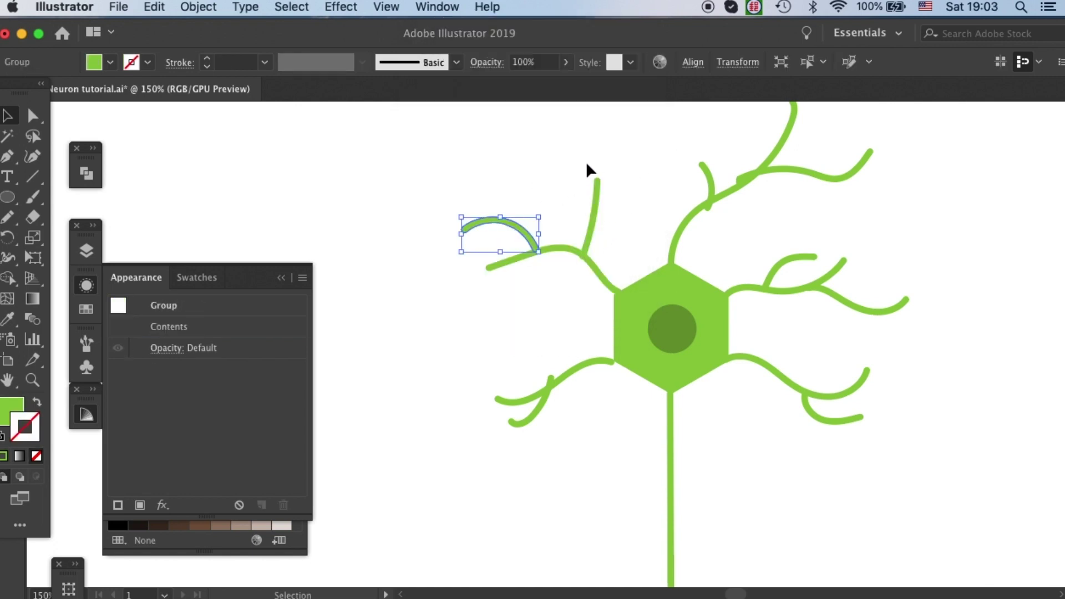
pyautogui.click(567, 160)
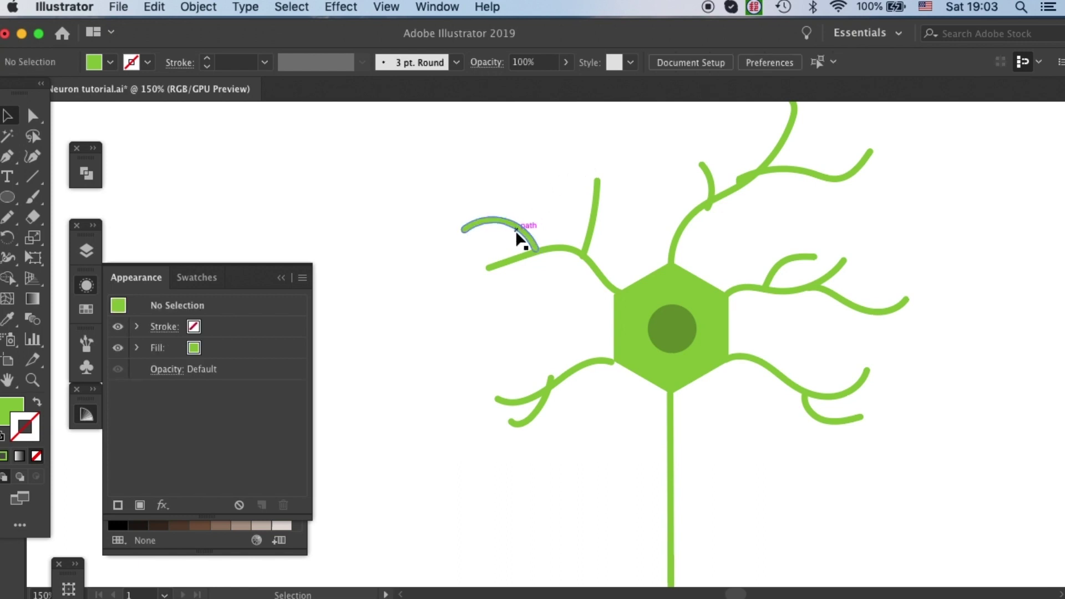
pyautogui.click(516, 227)
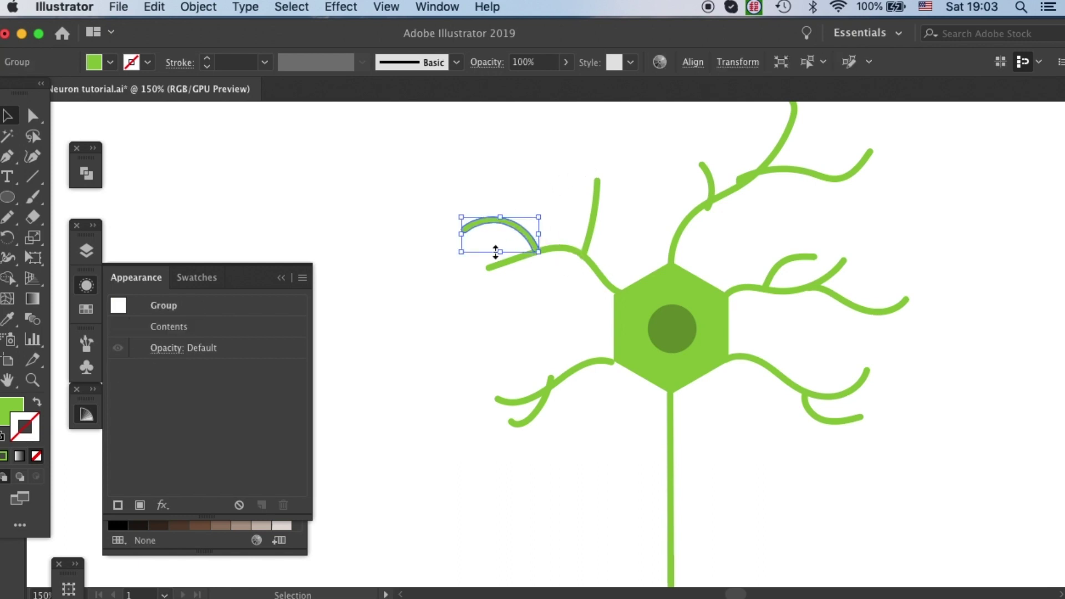
# - Apply a dark grey stroke swatch to the expanded curved outer branch of the upper-left dendrite
pyautogui.click(553, 250)
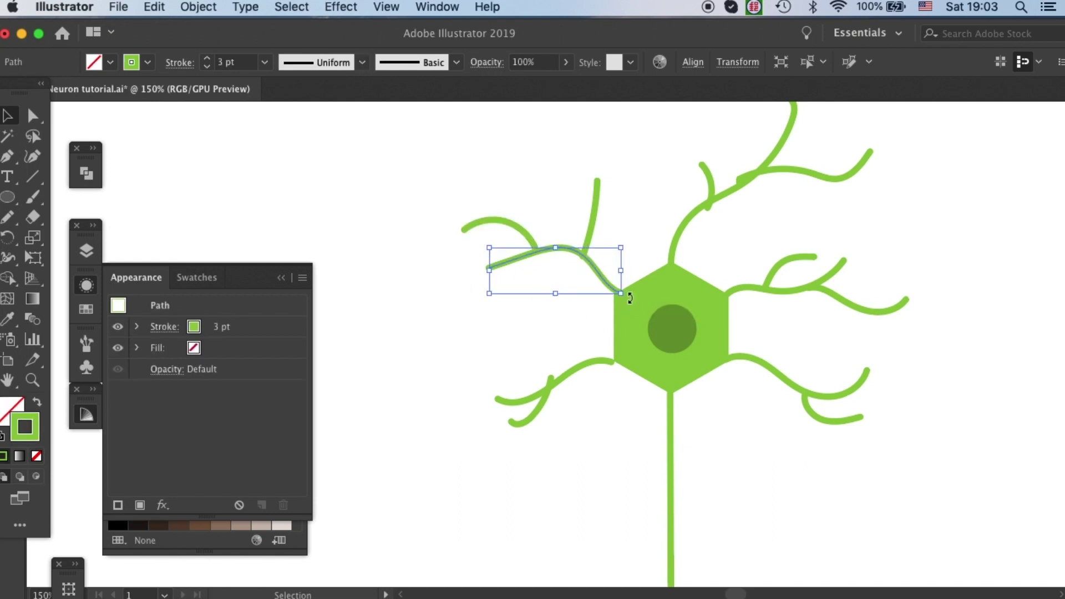
pyautogui.click(527, 209)
pyautogui.doubleClick(511, 215)
pyautogui.press('Escape')
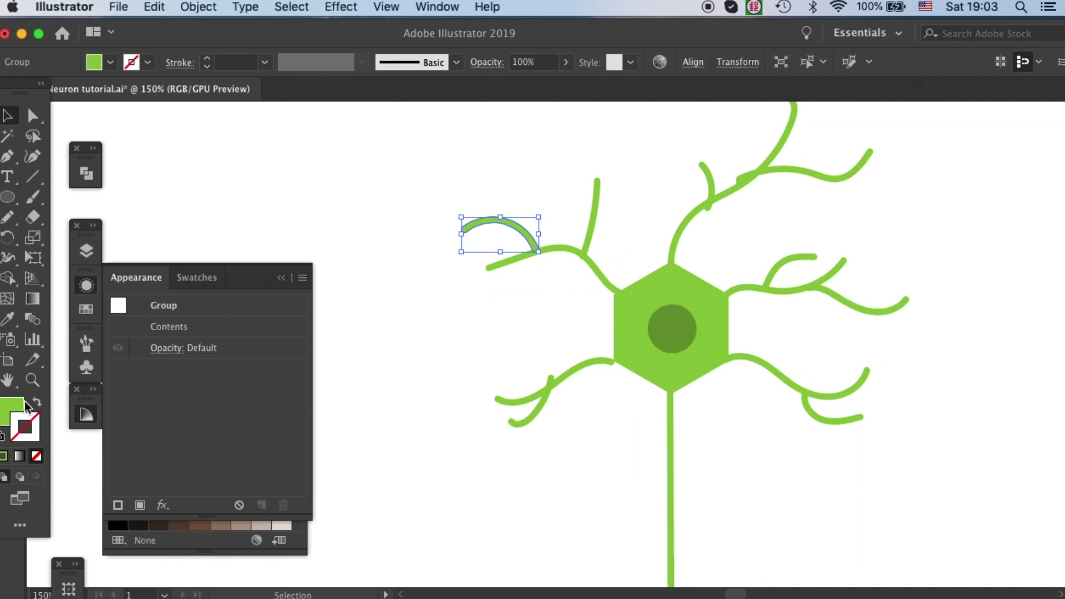
pyautogui.click(209, 546)
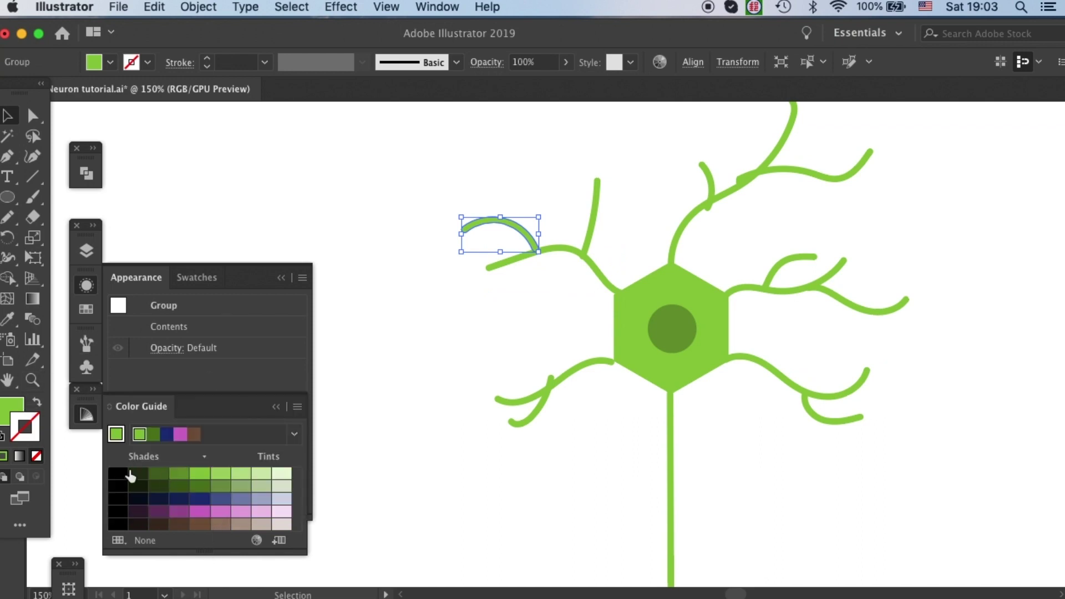
pyautogui.click(274, 408)
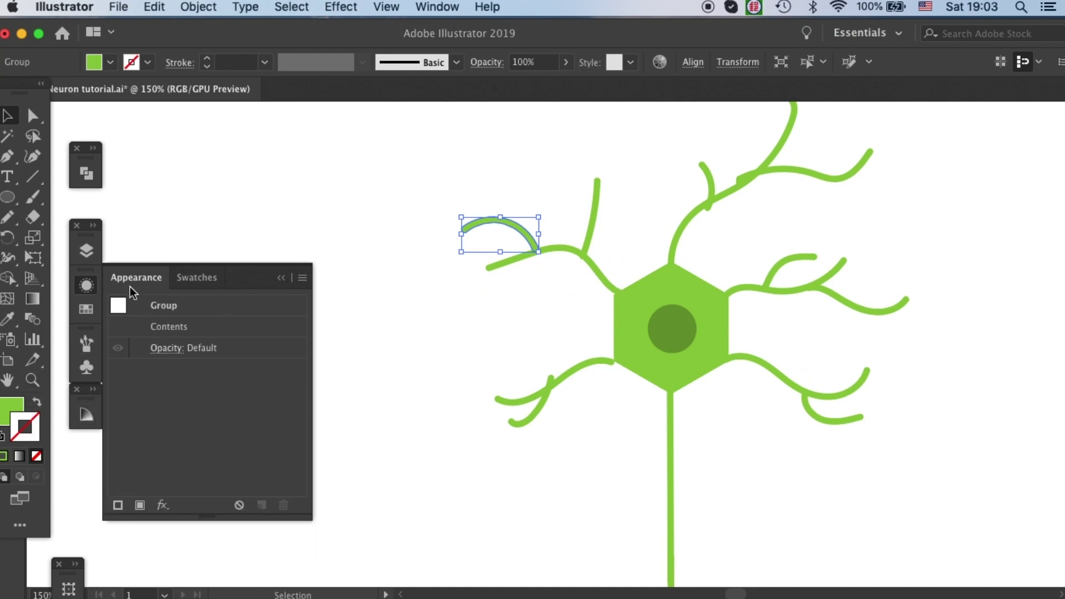
pyautogui.click(86, 309)
pyautogui.click(160, 381)
pyautogui.click(173, 382)
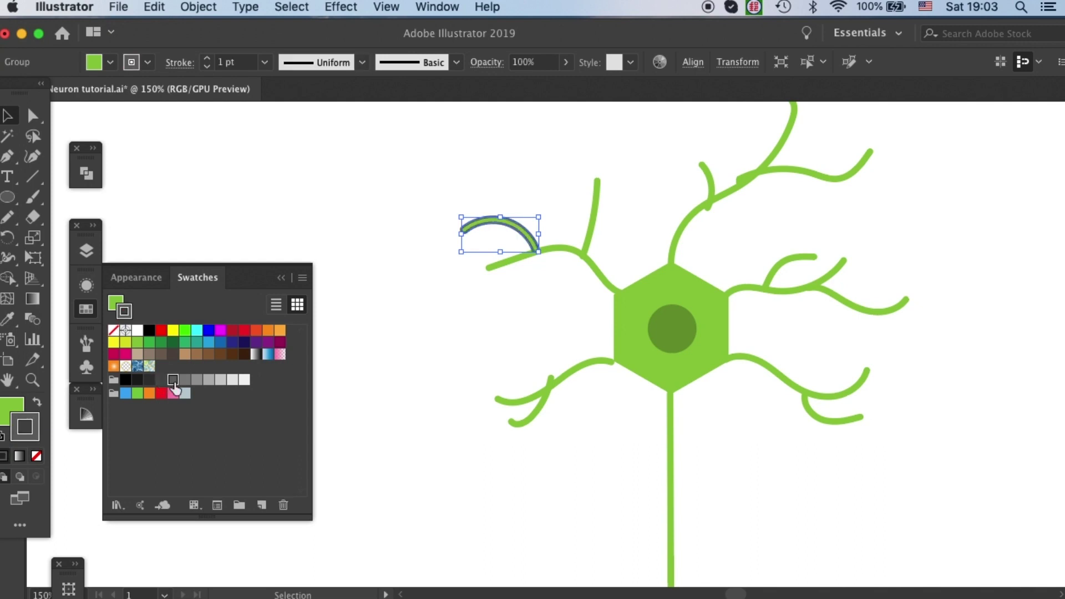
pyautogui.click(616, 142)
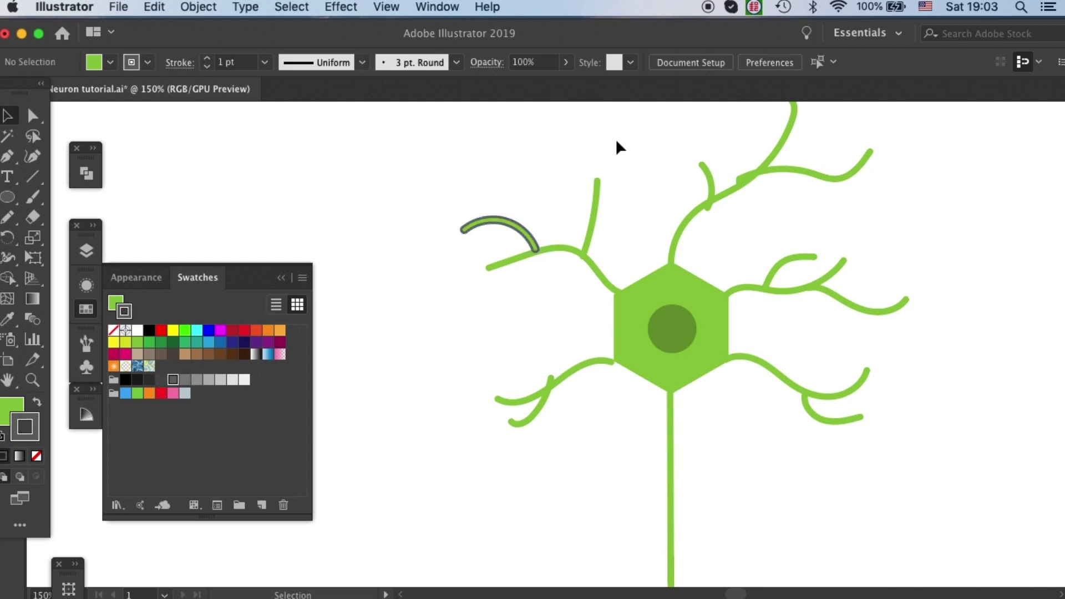
# - Set the outline of the expanded curved branch to 0,5 pt
pyautogui.click(519, 228)
pyautogui.click(264, 61)
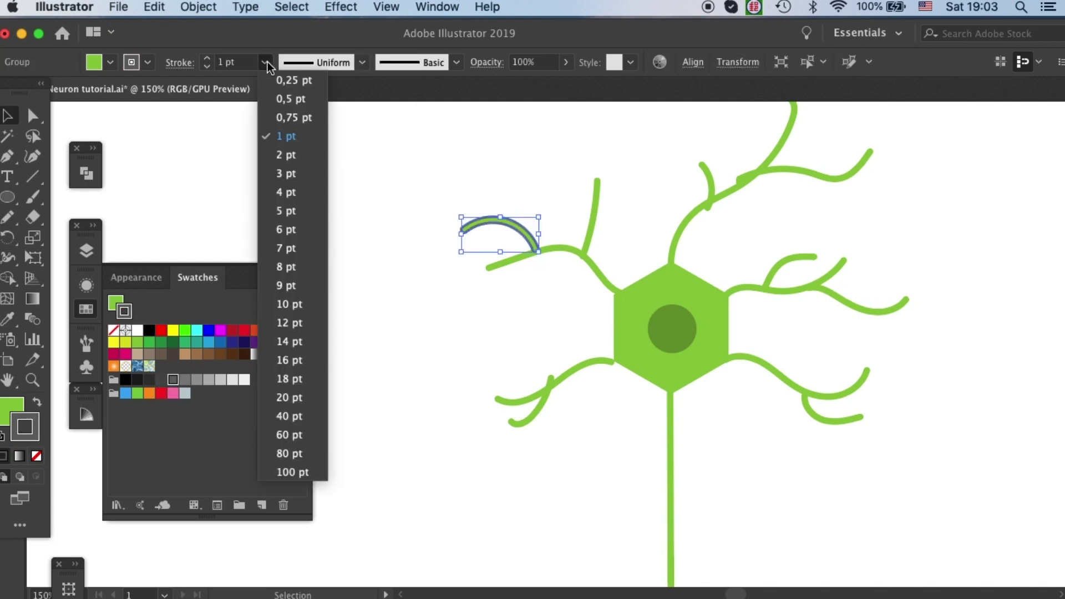
pyautogui.click(285, 100)
pyautogui.click(393, 150)
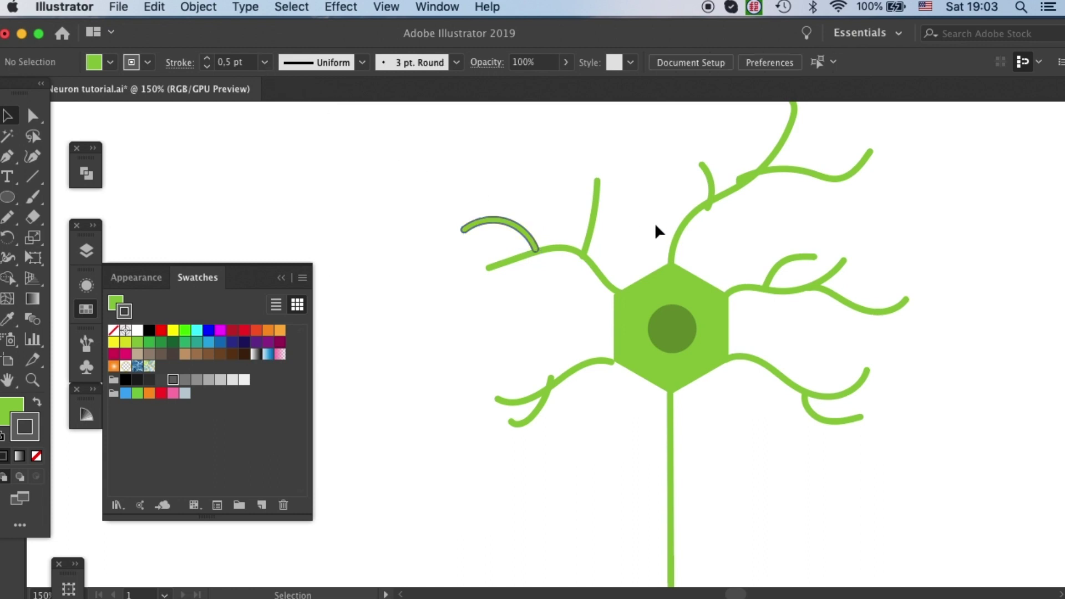
# - Expand all remaining dendrite, axon and terminal lines with Fill and Stroke enabled, leaving out the already expanded outer branch
pyautogui.click(542, 232)
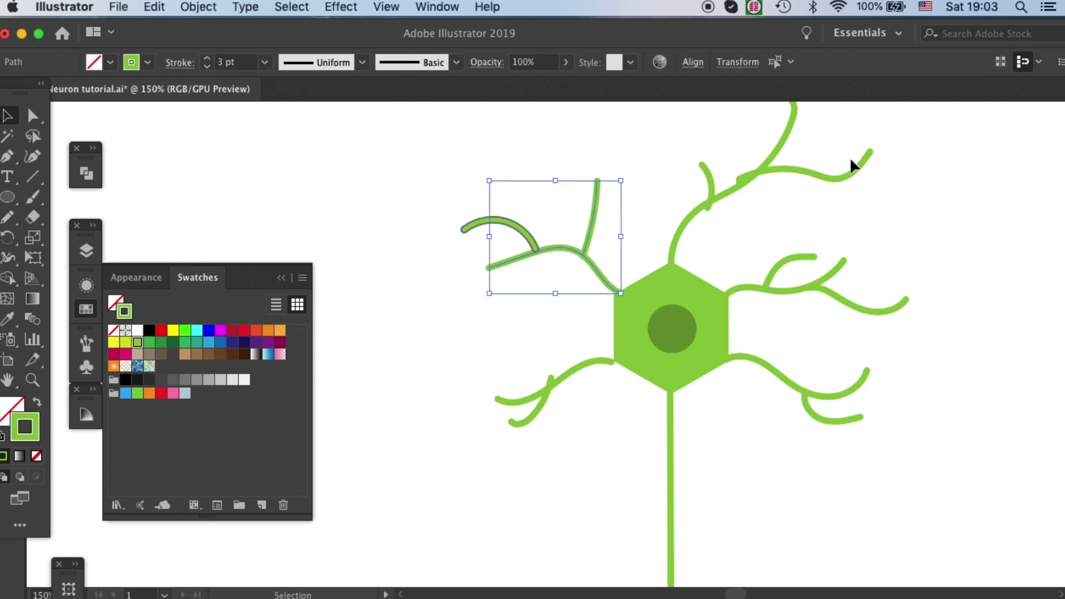
pyautogui.press('super+minus')
pyautogui.press('super+minus')
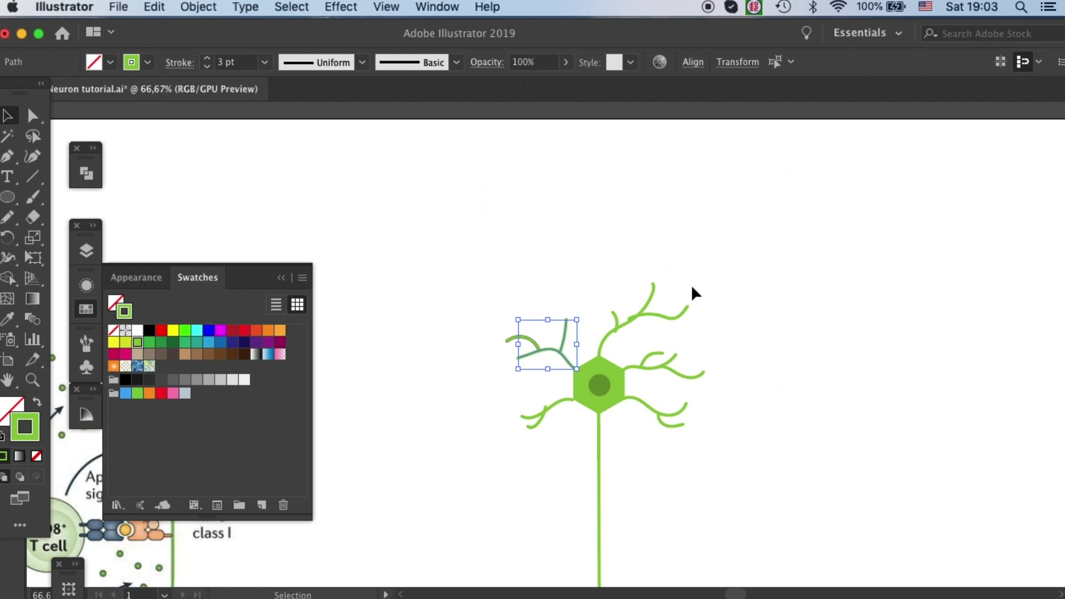
pyautogui.moveTo(691, 292); pyautogui.dragTo(718, 181)
pyautogui.click(682, 299)
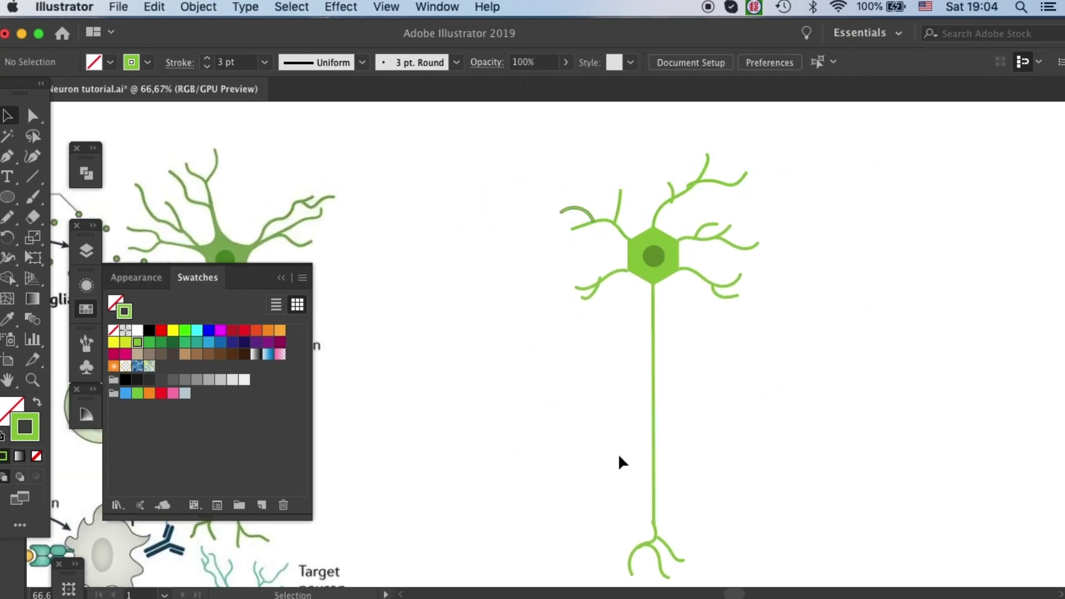
pyautogui.moveTo(588, 588); pyautogui.dragTo(827, 158)
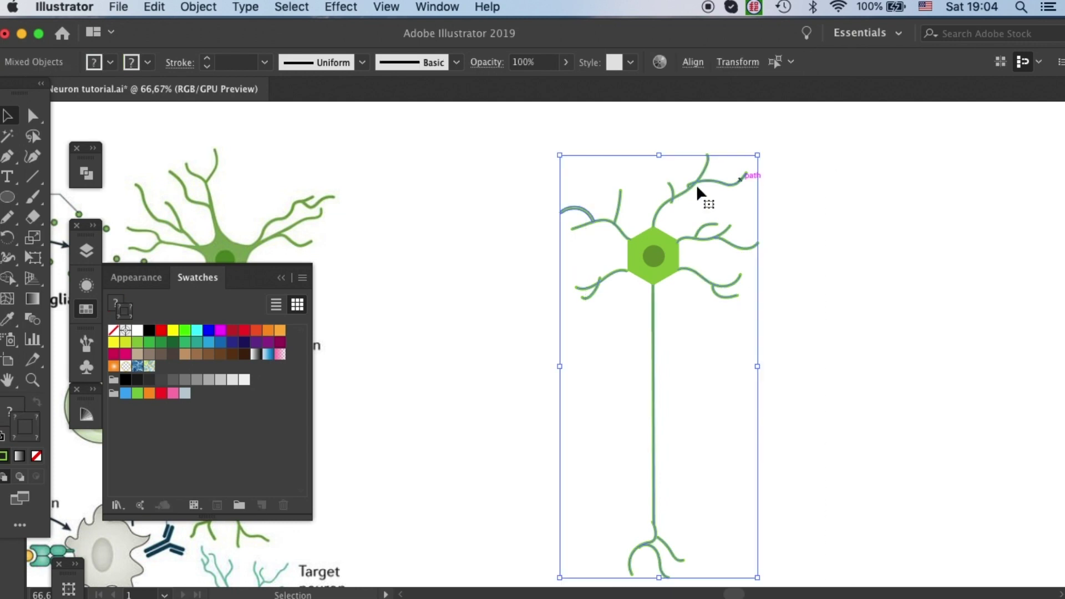
pyautogui.keyDown('shift'); pyautogui.click(574, 206); pyautogui.keyUp('shift')
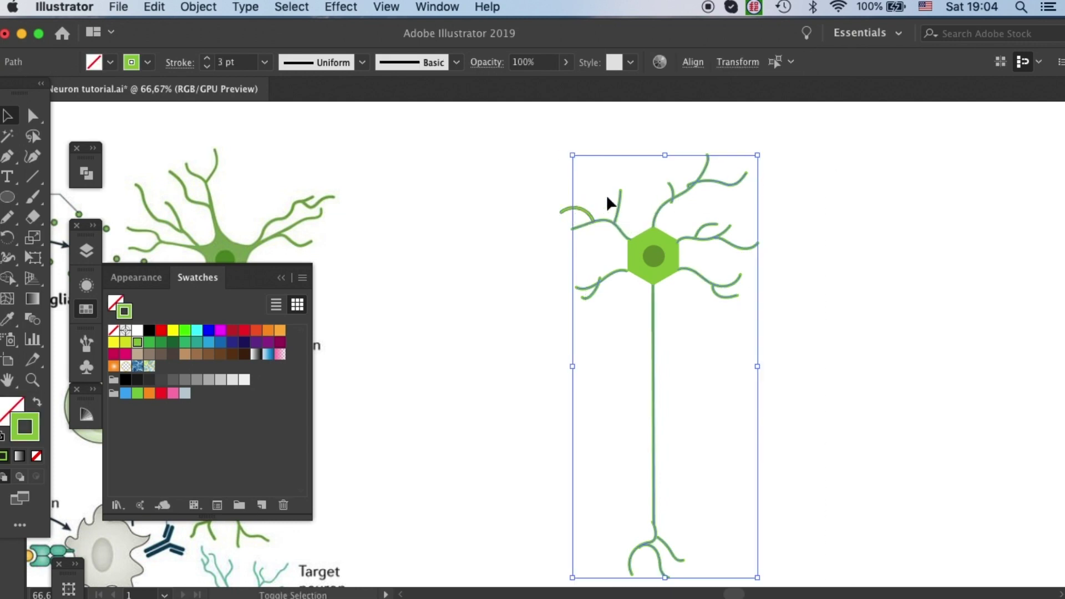
pyautogui.click(194, 6)
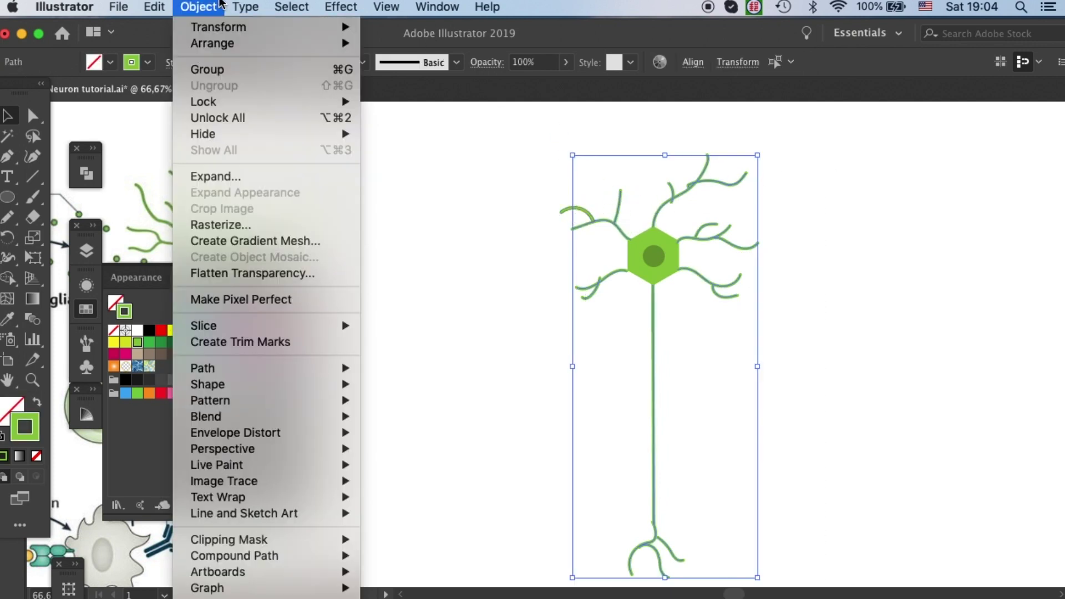
pyautogui.click(234, 177)
pyautogui.click(578, 265)
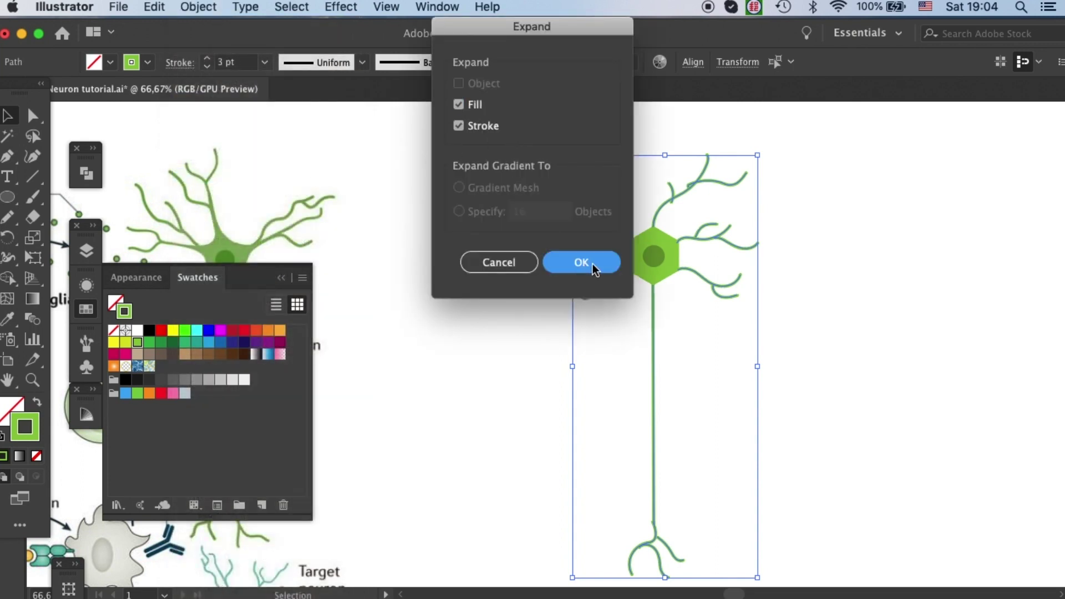
pyautogui.click(859, 261)
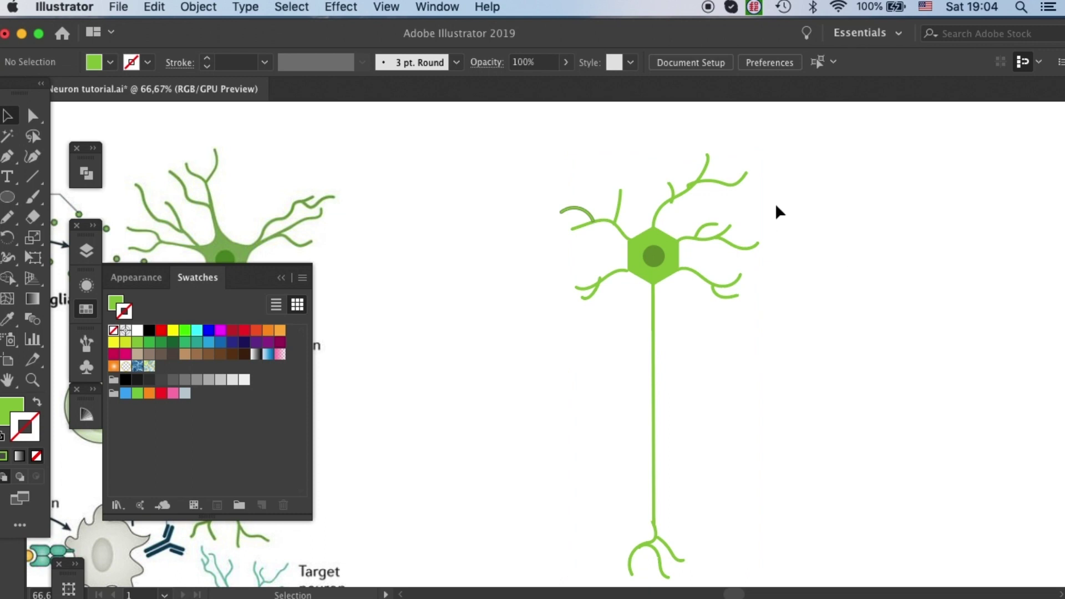
# - Try moving the two expanded pieces of the lower-left dendrite away from the cell body, and undo the moves
pyautogui.moveTo(594, 298); pyautogui.dragTo(597, 315)
pyautogui.click(630, 350)
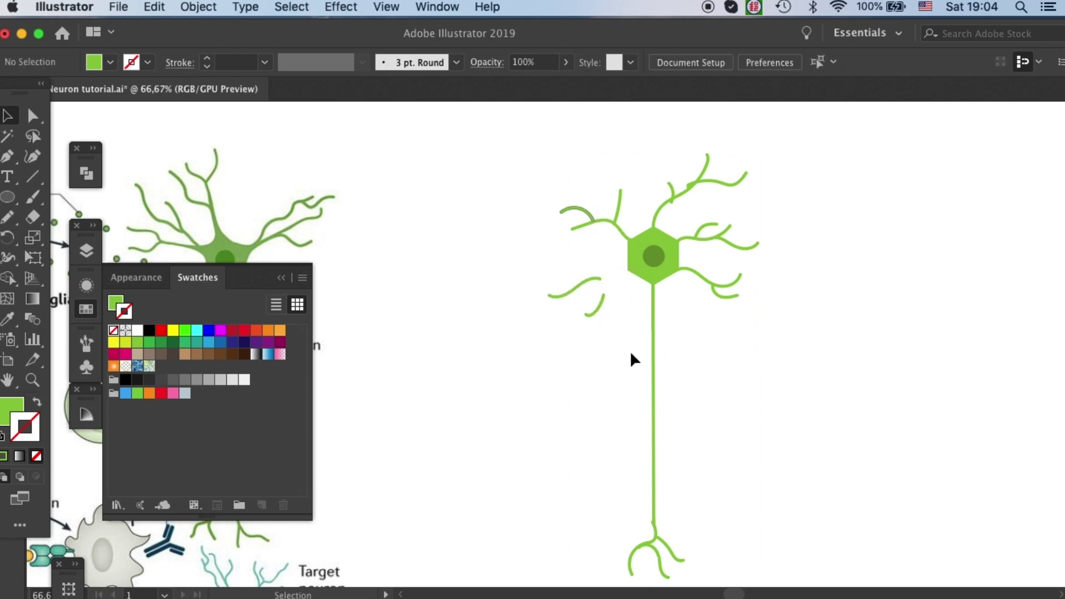
pyautogui.press('super+z')
pyautogui.press('super+z')
pyautogui.click(744, 334)
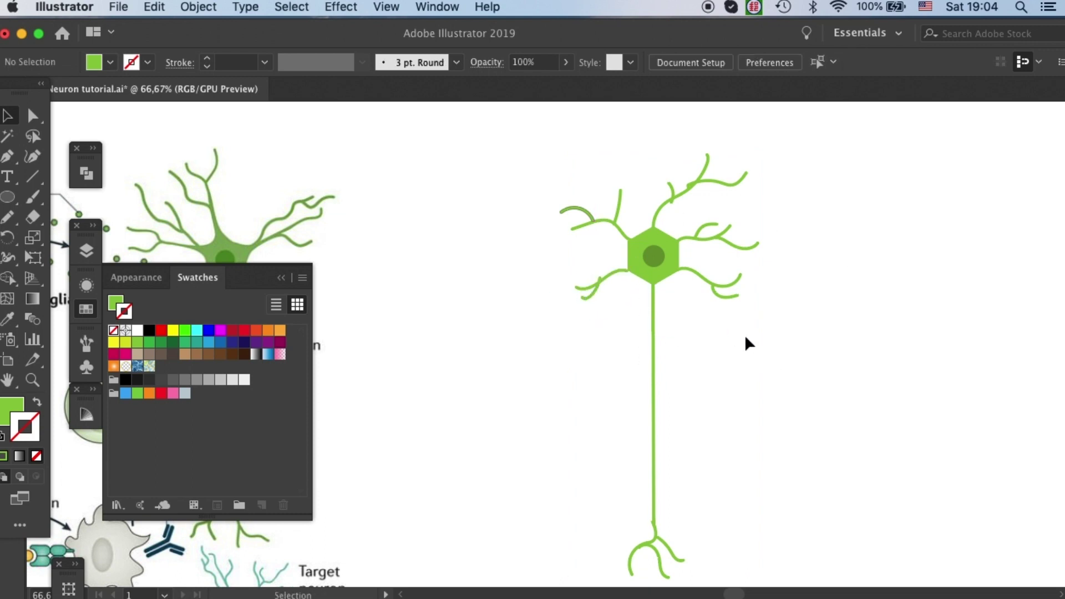
# - Reposition the upper-left upright branch, the short and outer branches of the upper-right dendrite, and the lower-left curved branch onto their main lines
pyautogui.press('super+plus')
pyautogui.press('super+plus')
pyautogui.moveTo(669, 262); pyautogui.dragTo(548, 522)
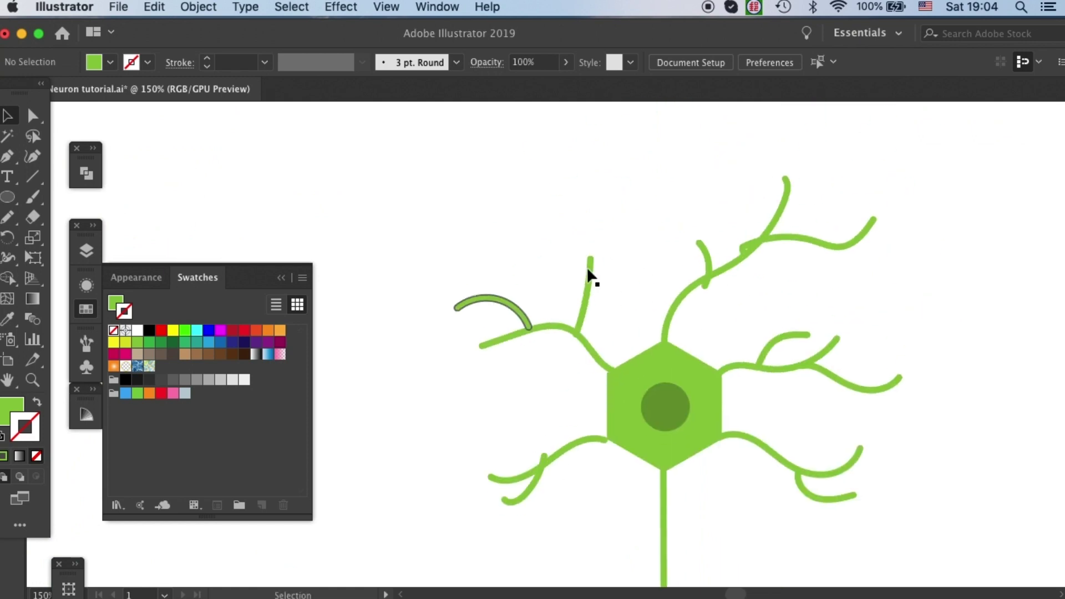
pyautogui.click(588, 282)
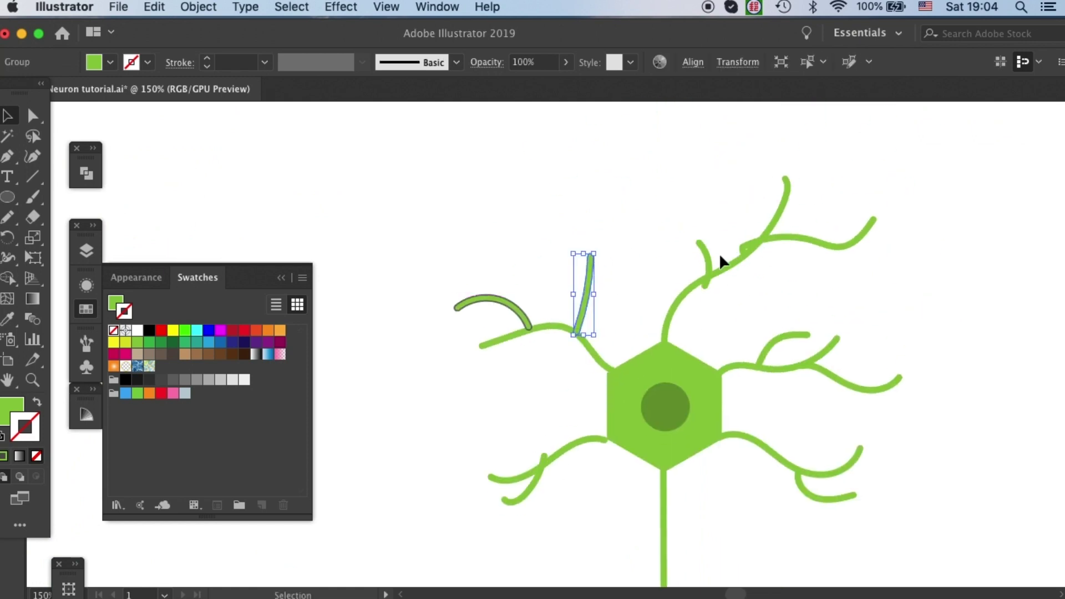
pyautogui.moveTo(710, 251); pyautogui.dragTo(703, 248)
pyautogui.moveTo(789, 238)
pyautogui.mouseDown()
pyautogui.moveTo(799, 238)
pyautogui.moveTo(781, 242)
pyautogui.moveTo(800, 227)
pyautogui.moveTo(795, 244)
pyautogui.mouseUp()
pyautogui.click(805, 291)
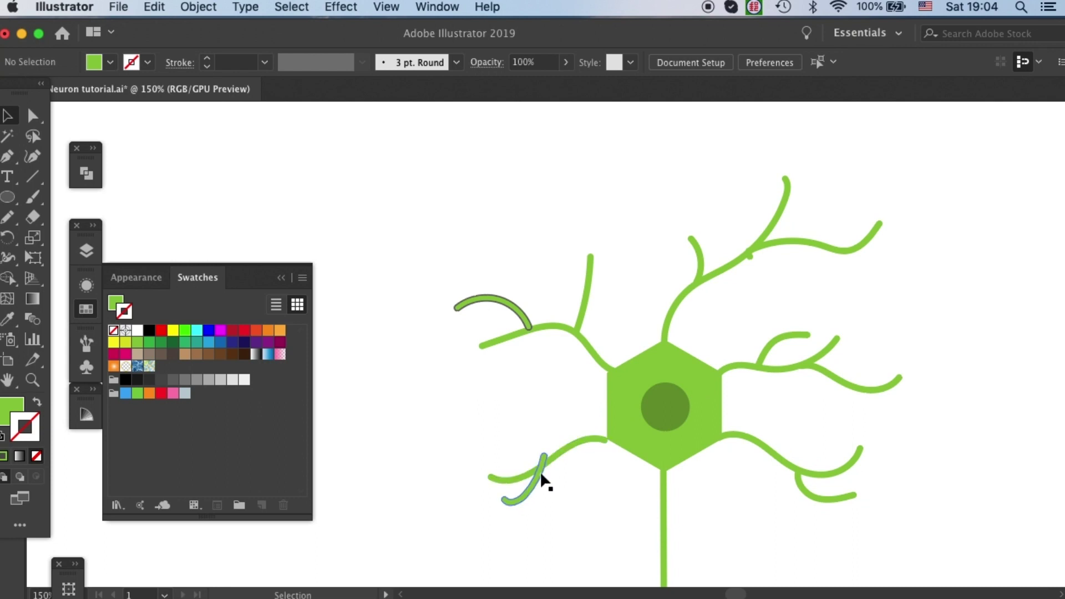
pyautogui.moveTo(542, 483); pyautogui.dragTo(548, 482)
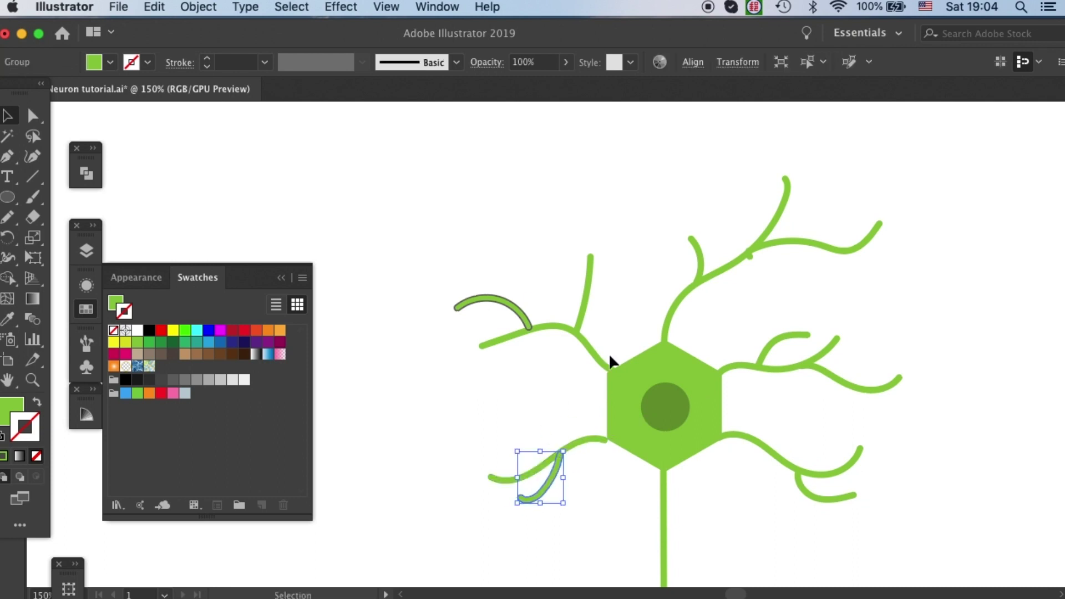
pyautogui.click(873, 291)
# - Isolate the outer branch of the upper-right dendrite and delete the anchor points forming the stray hooked stub at its inner end
pyautogui.press('super+=')
pyautogui.press('super+=')
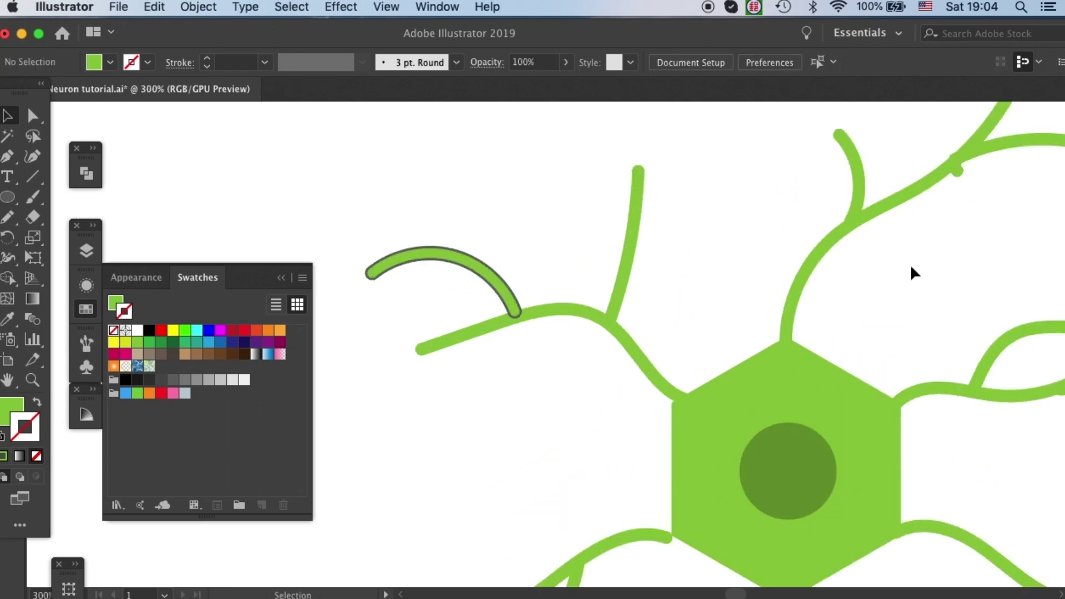
pyautogui.moveTo(914, 253); pyautogui.dragTo(728, 355)
pyautogui.click(797, 261)
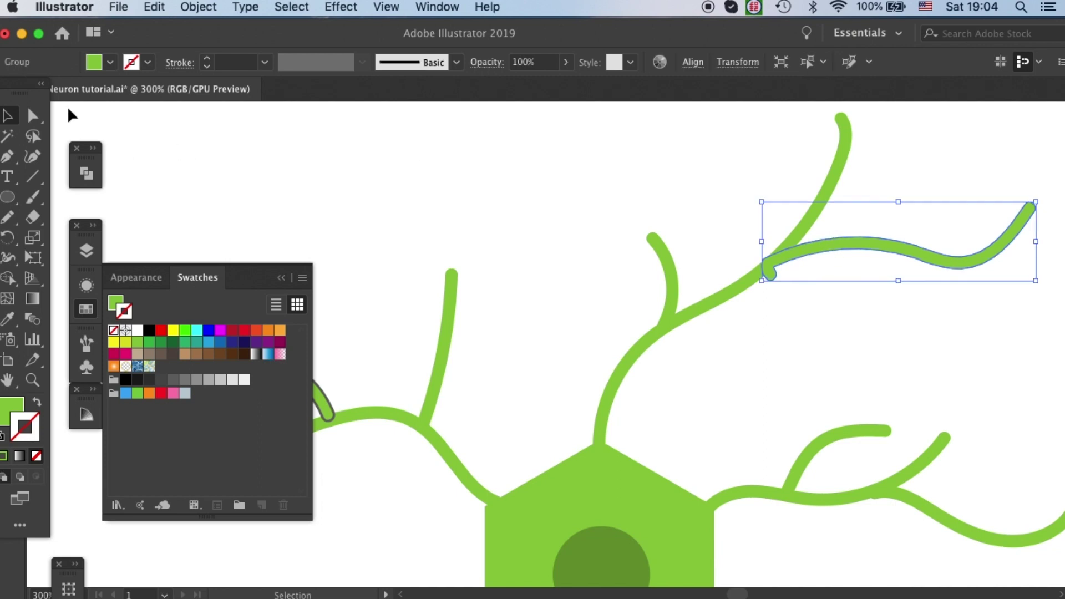
pyautogui.press('a')
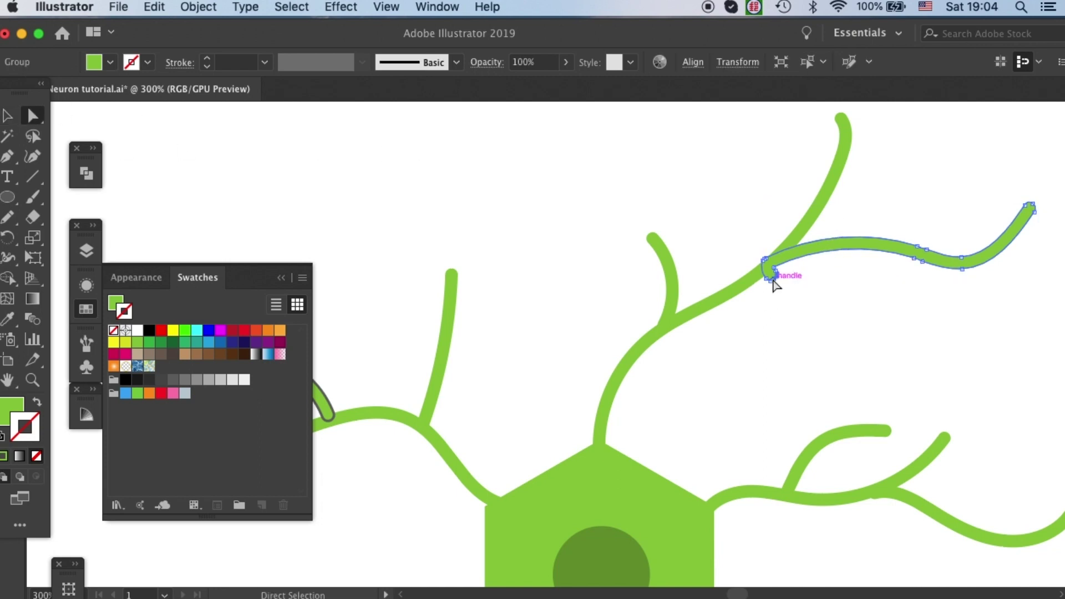
pyautogui.click(770, 277)
pyautogui.doubleClick(796, 257)
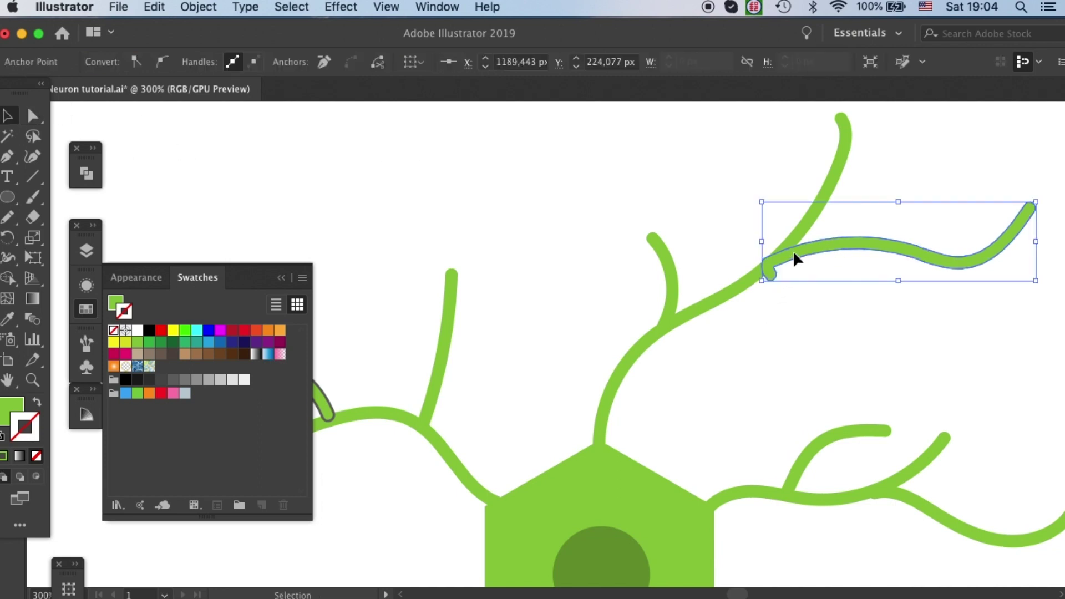
pyautogui.moveTo(728, 324)
pyautogui.mouseDown()
pyautogui.moveTo(795, 268)
pyautogui.moveTo(573, 394)
pyautogui.mouseUp()
pyautogui.press('Delete')
pyautogui.click(811, 262)
pyautogui.press('super+equal')
pyautogui.press('super+equal')
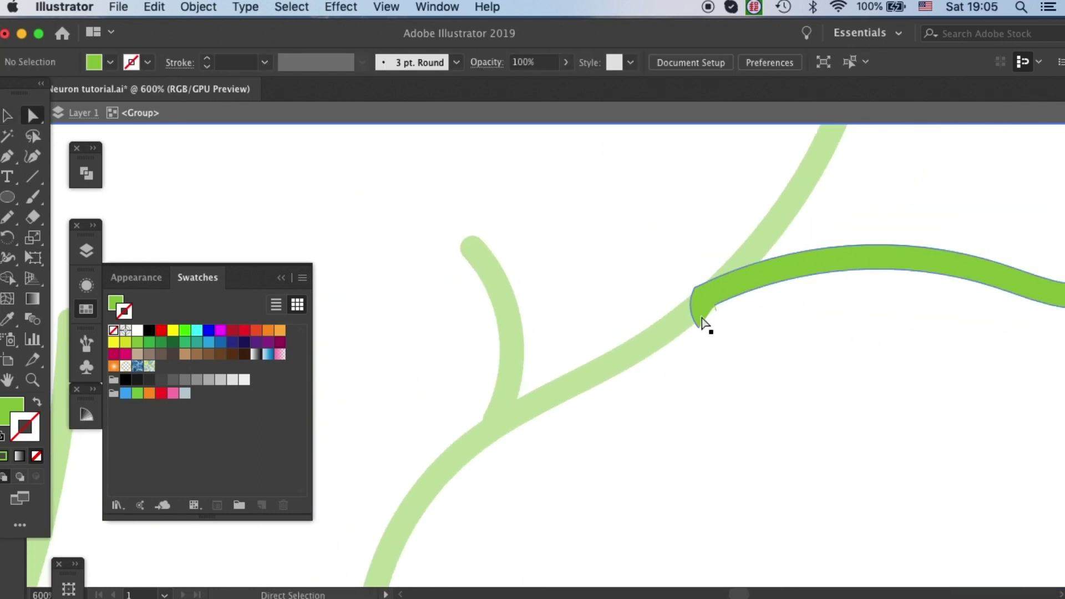
pyautogui.click(715, 318)
pyautogui.click(747, 342)
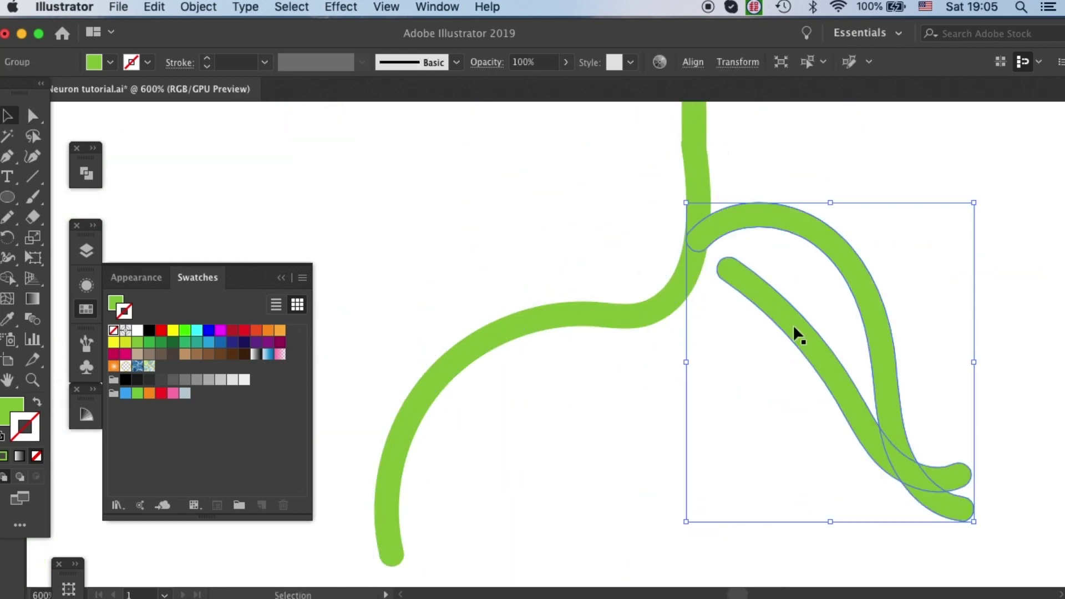
# - Unlock all locked objects in the document and check that the nucleus ellipse can be selected
pyautogui.click(223, 5)
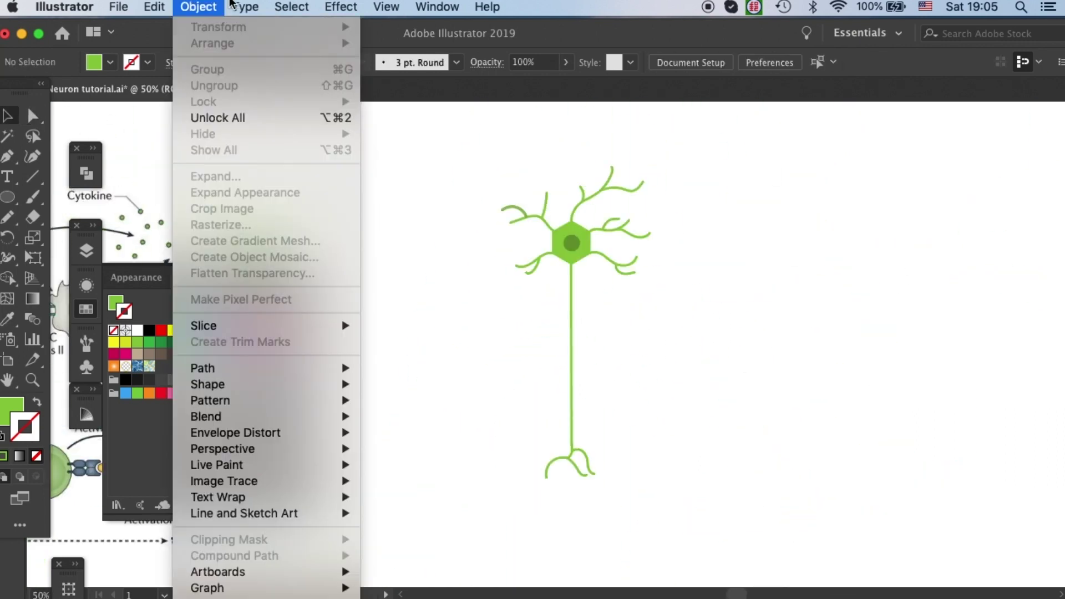
pyautogui.click(574, 154)
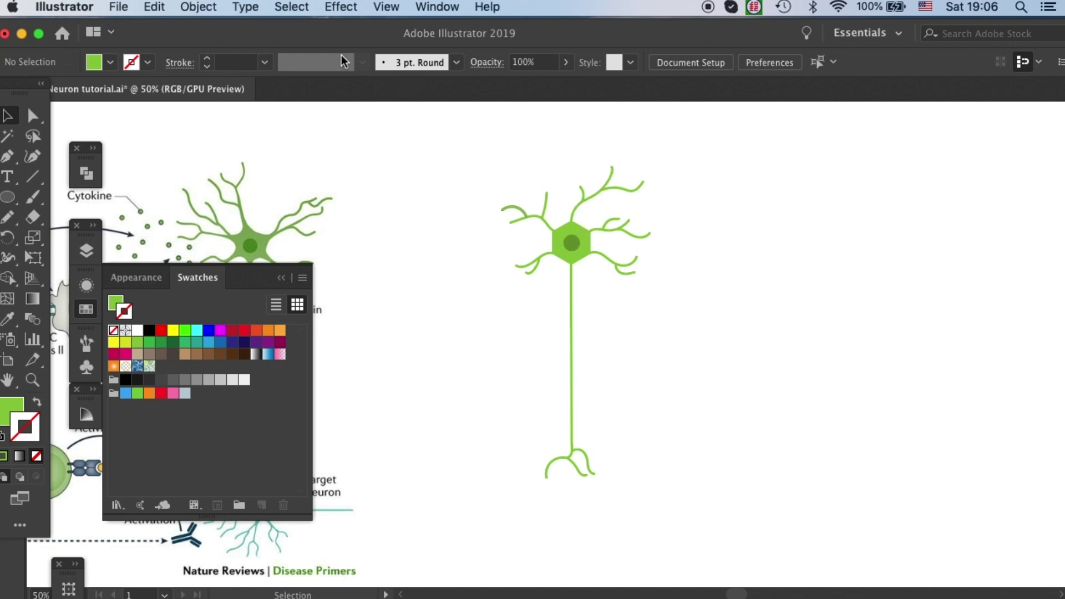
pyautogui.click(195, 7)
pyautogui.click(203, 116)
pyautogui.click(574, 249)
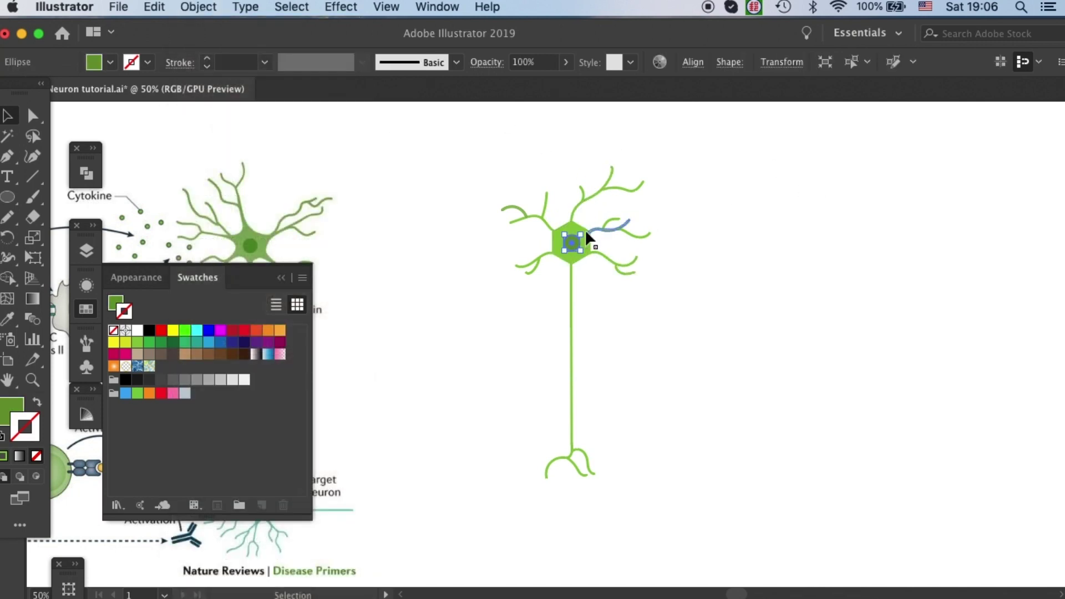
pyautogui.click(618, 242)
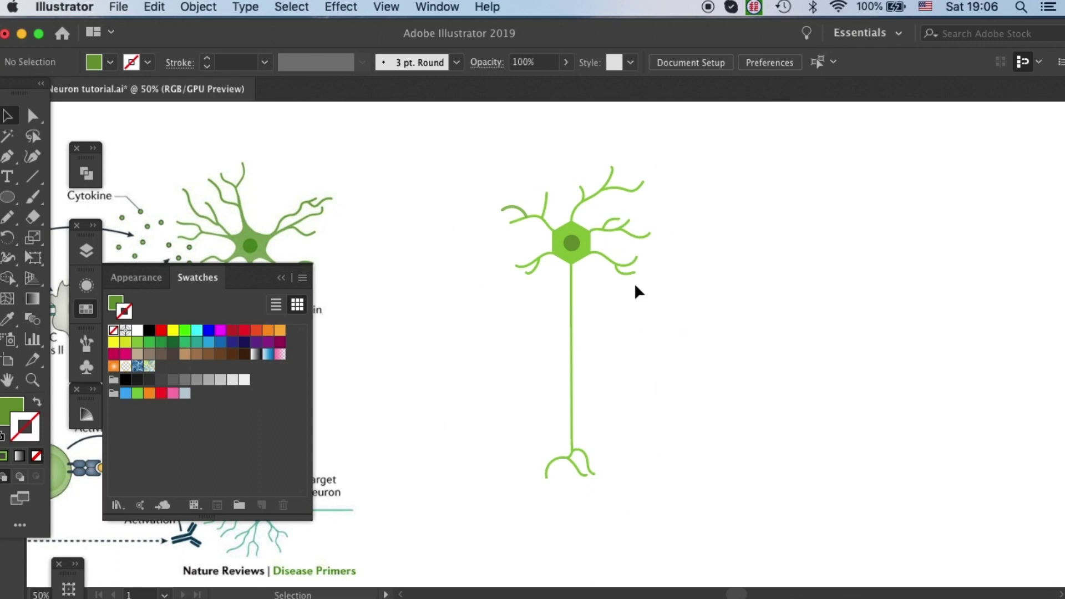
# - Select the whole neuron without the reference figure and merge its shapes with the Pathfinder Unite operation
pyautogui.moveTo(548, 409); pyautogui.dragTo(703, 164)
pyautogui.keyDown('shift'); pyautogui.click(317, 281); pyautogui.keyUp('shift')
pyautogui.keyDown('shift'); pyautogui.click(166, 205); pyautogui.keyUp('shift')
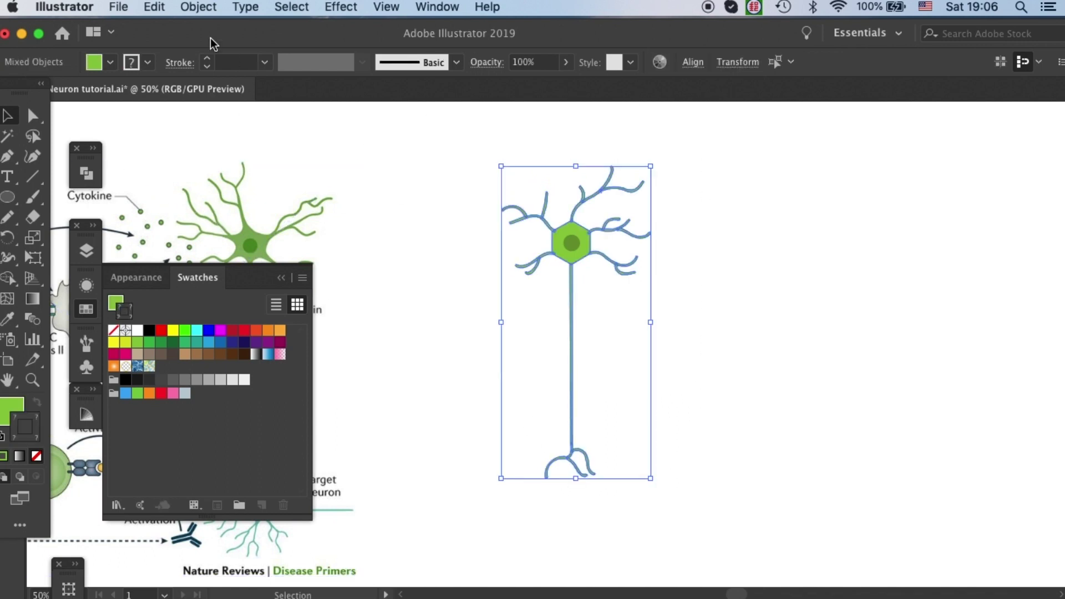
pyautogui.click(86, 173)
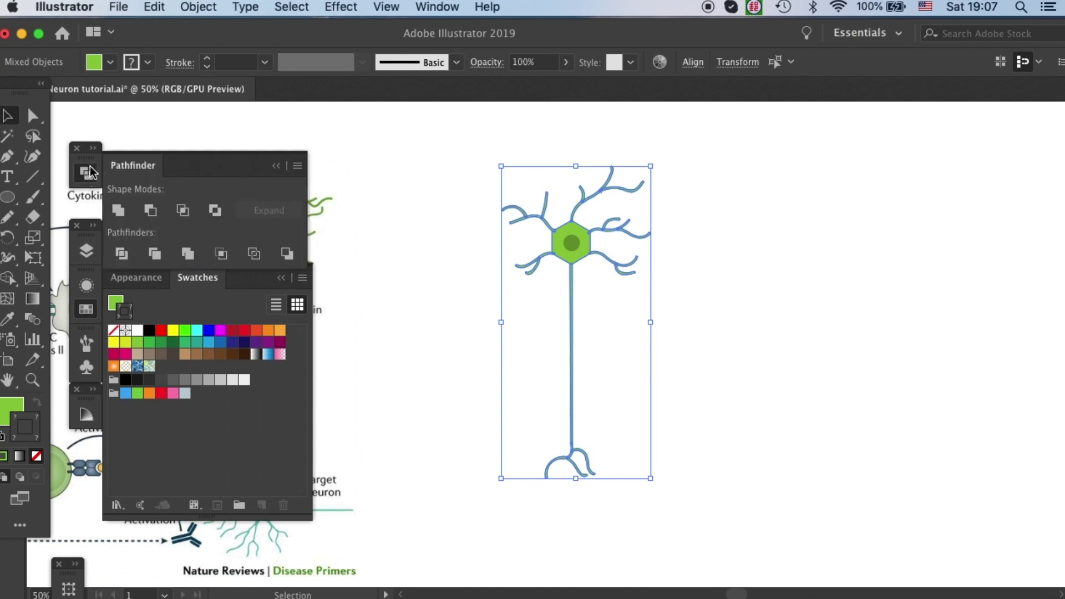
pyautogui.click(118, 214)
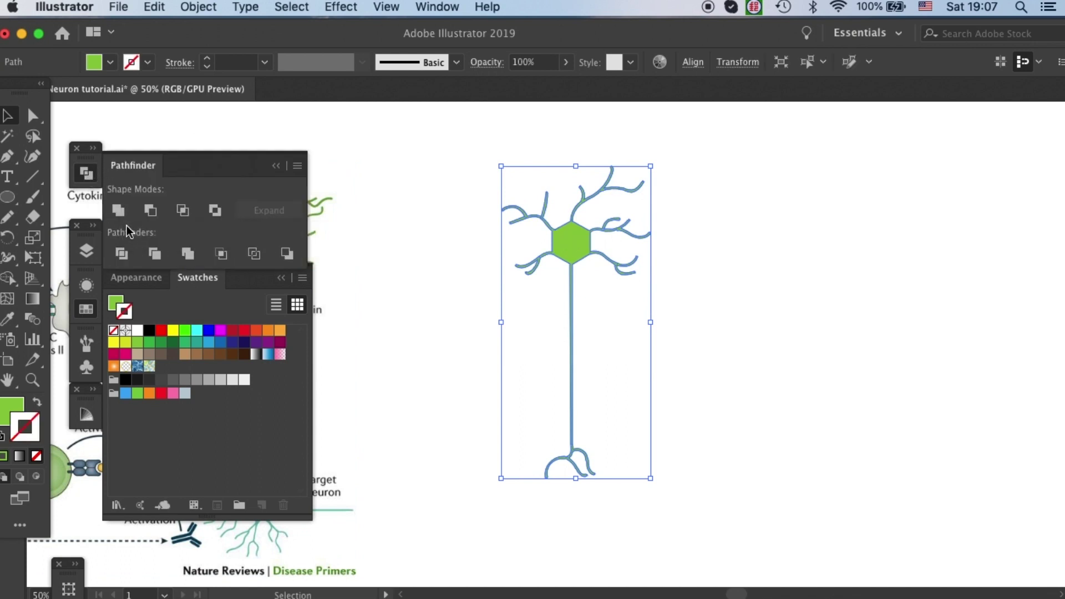
# - Send the united neuron shape to the back, behind the nucleus ellipse
pyautogui.click(736, 251)
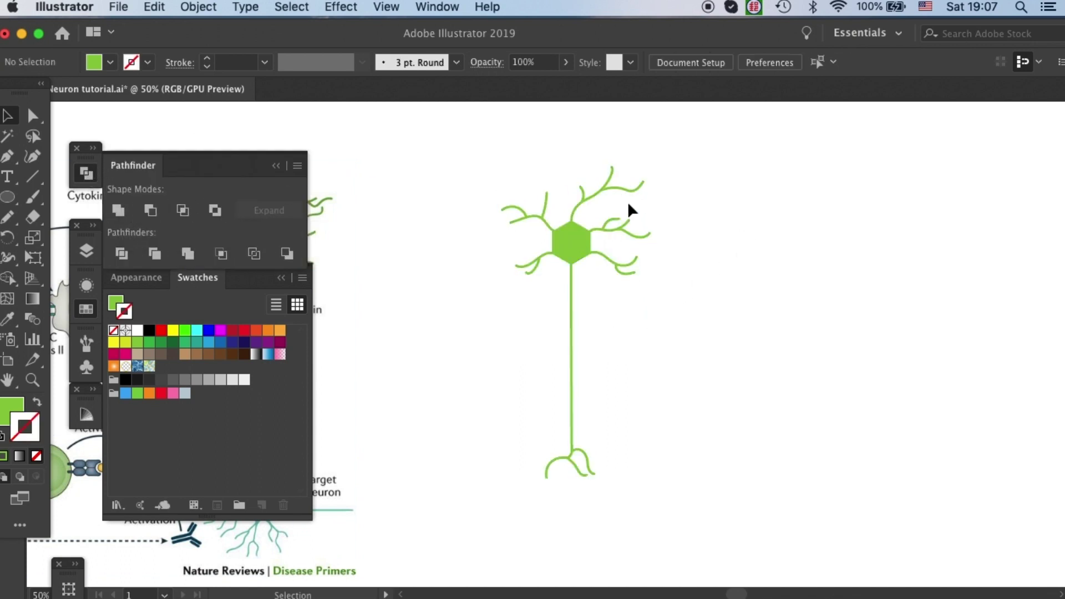
pyautogui.press('super+=')
pyautogui.press('super+=')
pyautogui.press('space')
pyautogui.moveTo(678, 267); pyautogui.dragTo(655, 400)
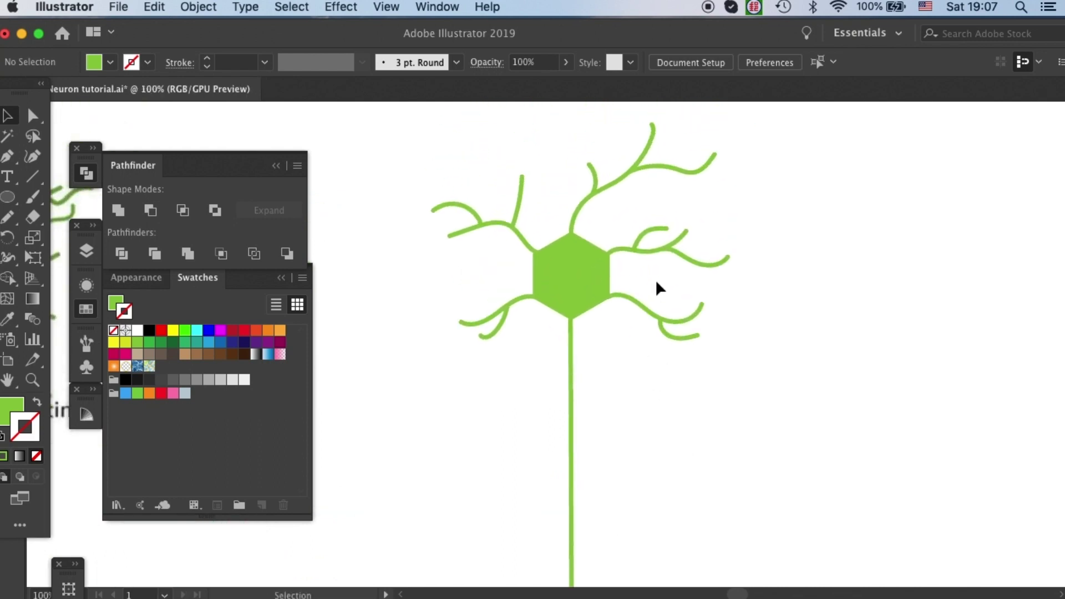
pyautogui.click(35, 115)
pyautogui.click(562, 275)
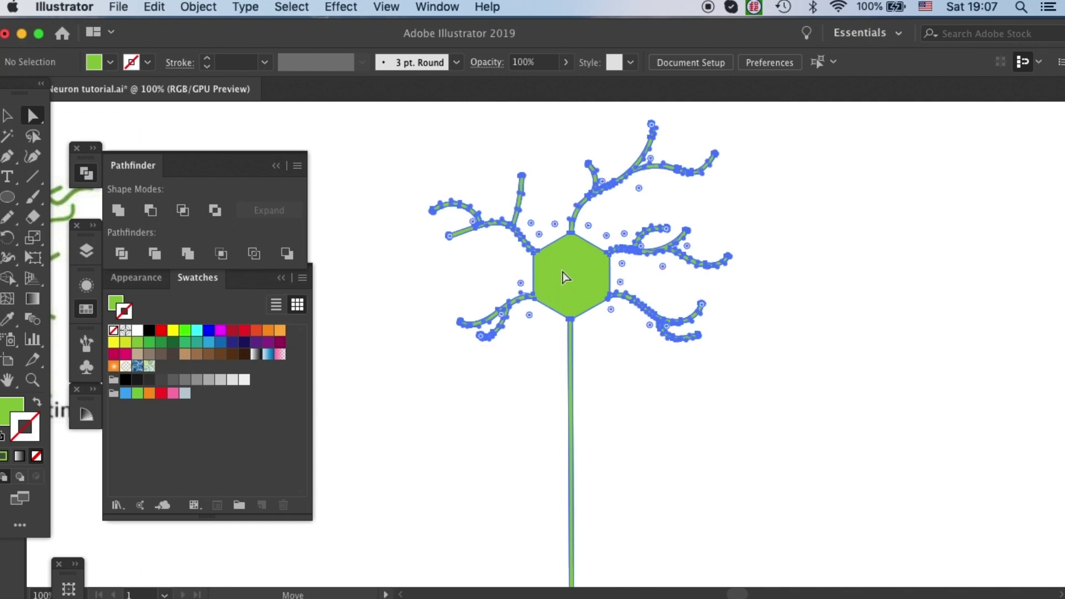
pyautogui.press('v')
pyautogui.click(764, 252)
pyautogui.click(580, 274)
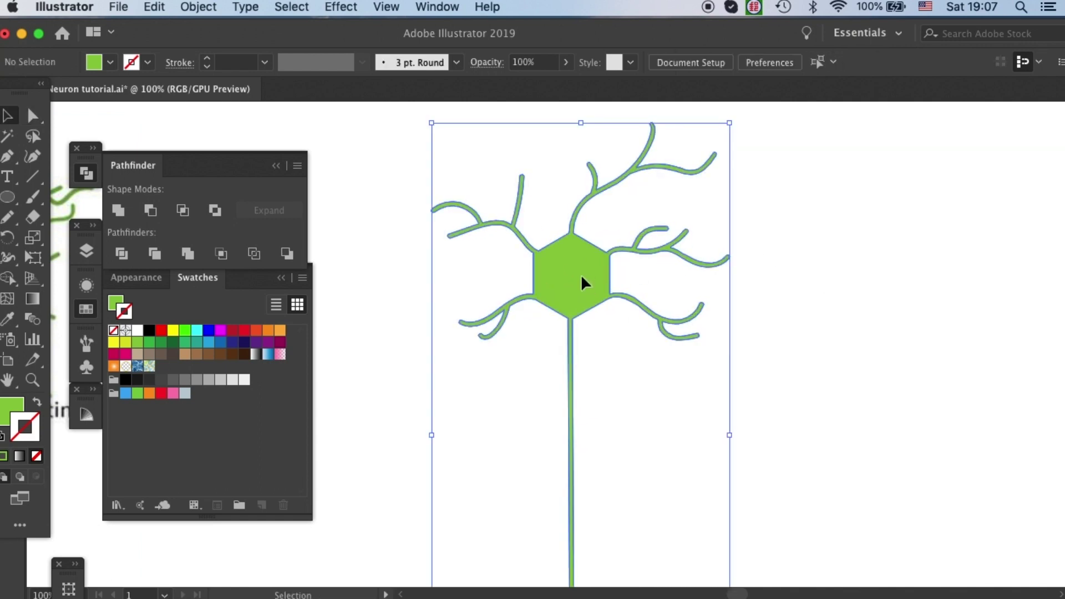
pyautogui.press('super')
pyautogui.press('super+shift+[')
pyautogui.click(814, 216)
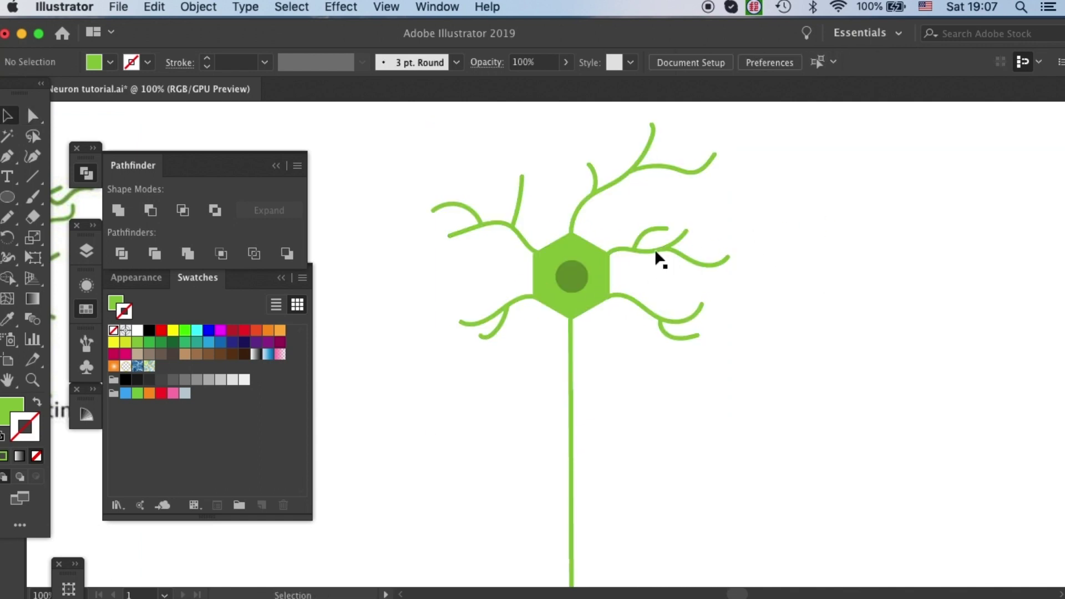
# - Round the corners where the upper-left and lower-left dendrites join the hexagonal cell body
pyautogui.press('a')
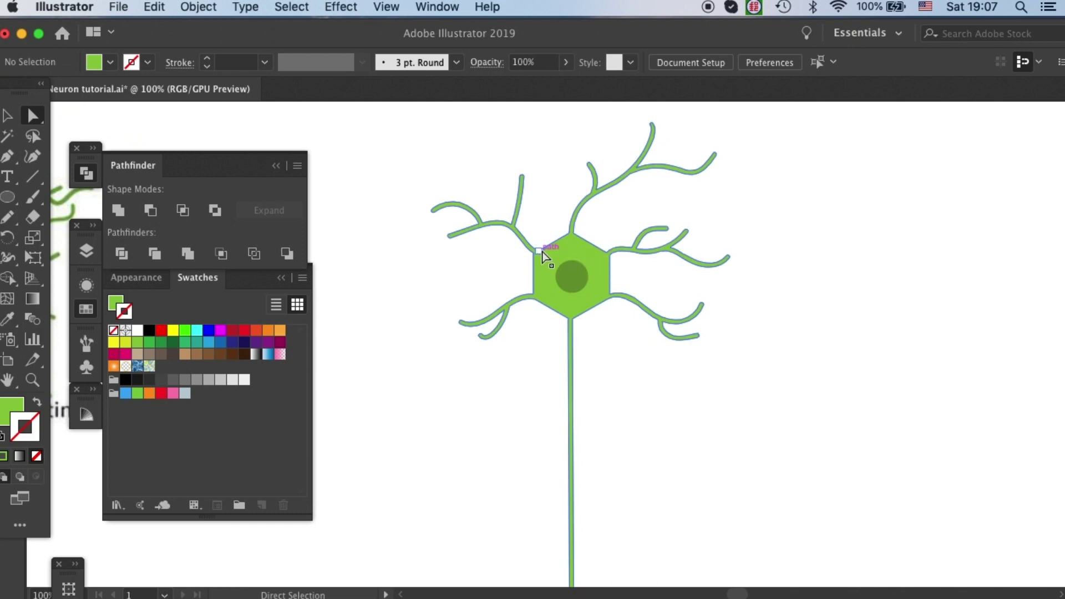
pyautogui.click(537, 249)
pyautogui.moveTo(539, 237)
pyautogui.mouseDown()
pyautogui.moveTo(542, 225)
pyautogui.moveTo(540, 245)
pyautogui.mouseUp()
pyautogui.click(541, 325)
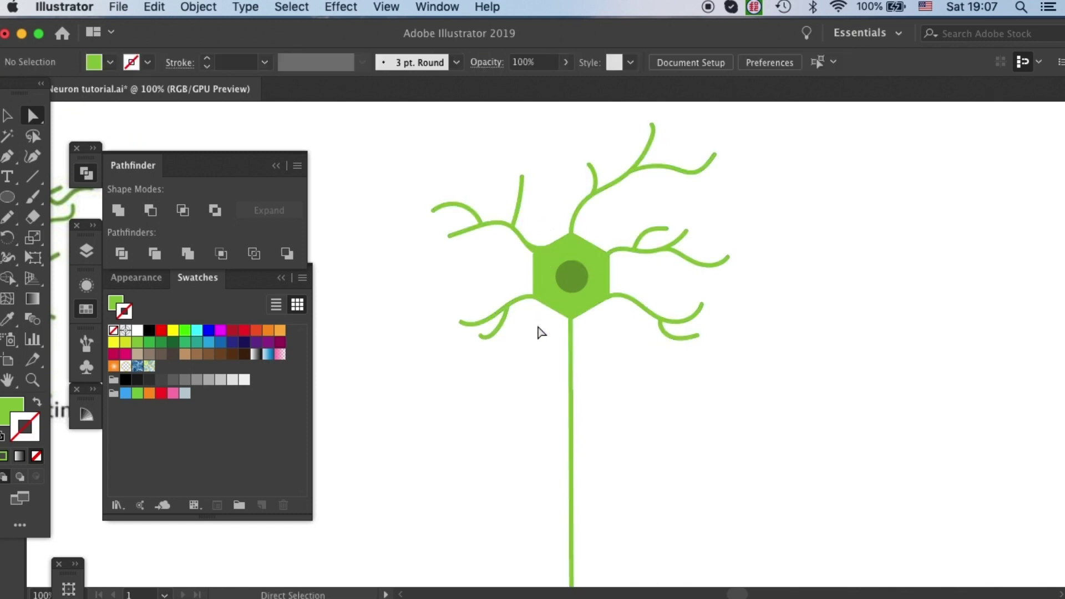
pyautogui.click(537, 295)
pyautogui.moveTo(520, 283); pyautogui.dragTo(515, 278)
pyautogui.click(535, 253)
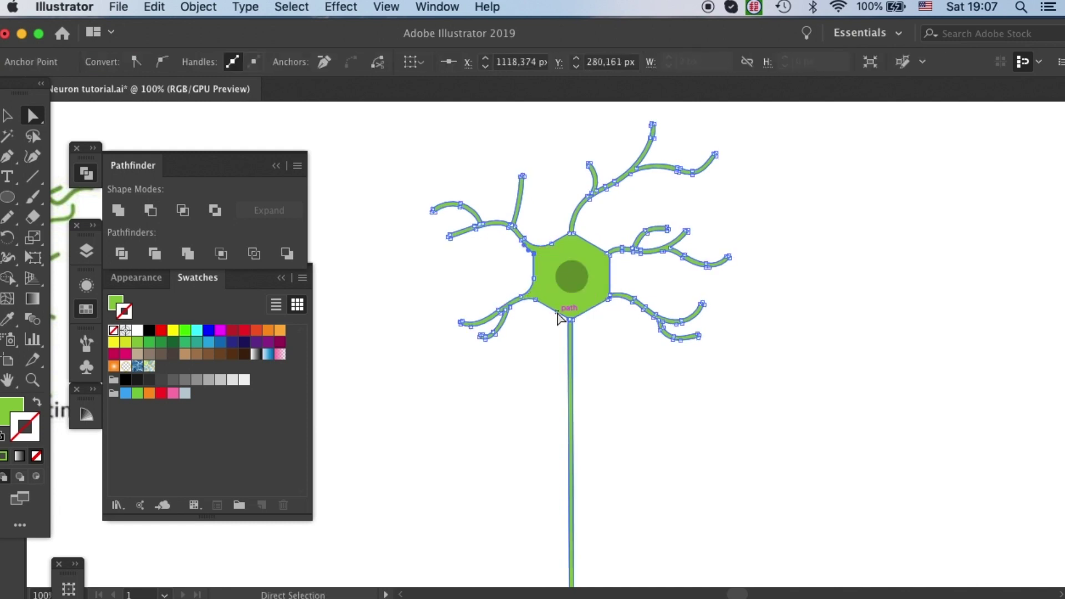
pyautogui.click(534, 299)
pyautogui.moveTo(529, 315); pyautogui.dragTo(527, 323)
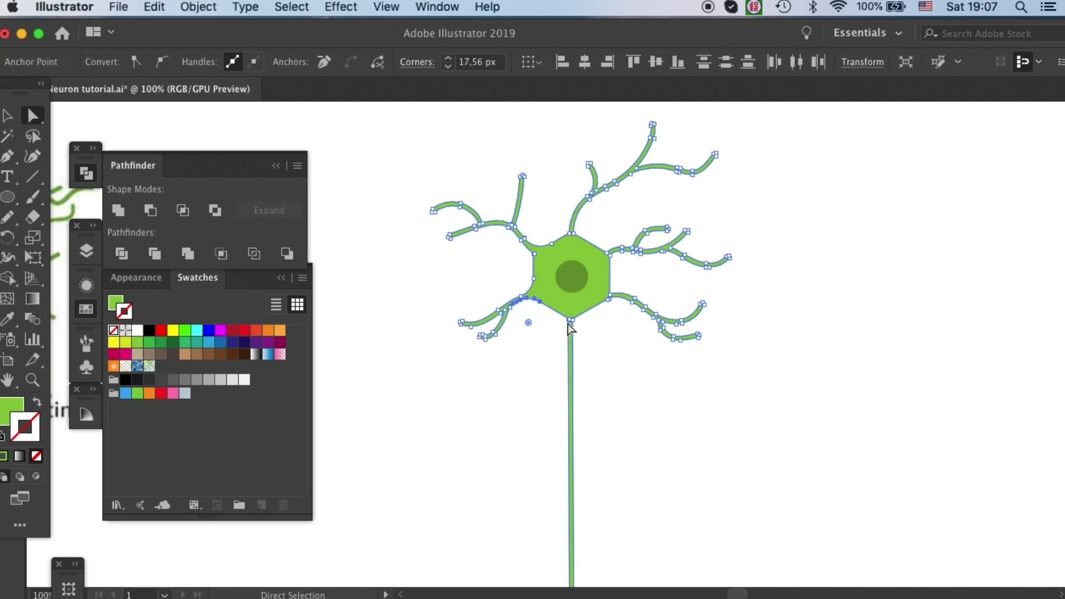
# - Round the corners where the right-hand upper dendrite and the top dendrite join the cell body
pyautogui.click(567, 317)
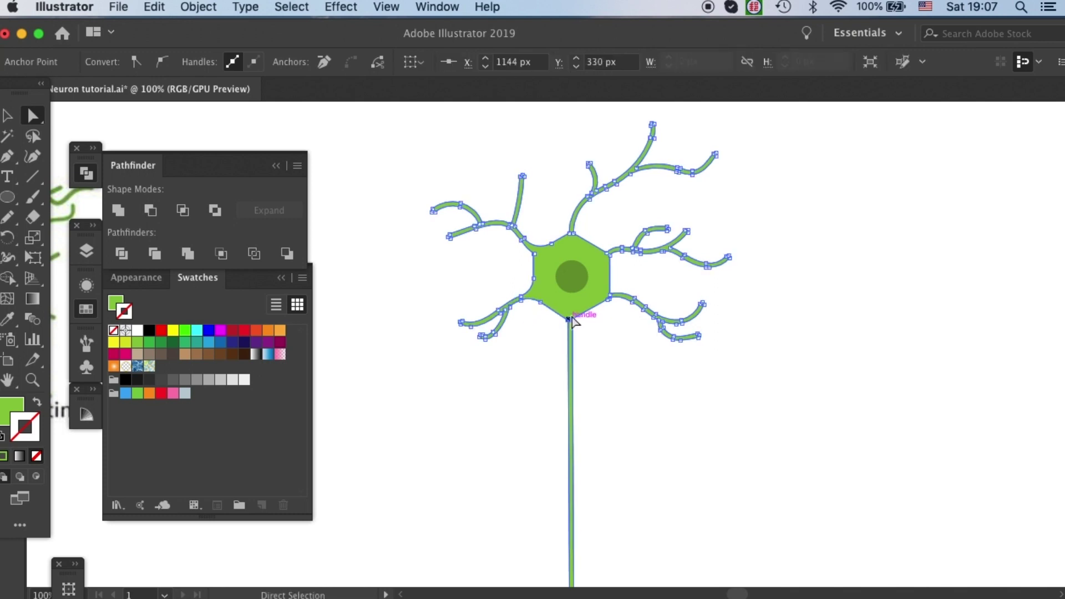
pyautogui.press('v')
pyautogui.press('a')
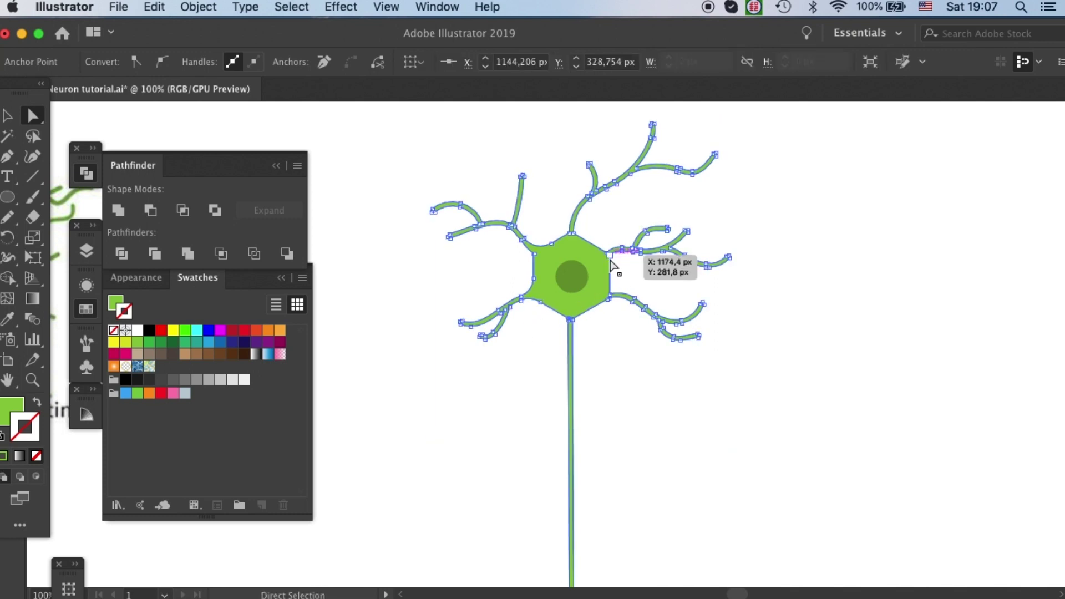
pyautogui.click(610, 254)
pyautogui.moveTo(629, 270); pyautogui.dragTo(549, 226)
pyautogui.click(608, 251)
pyautogui.click(573, 233)
pyautogui.click(572, 220)
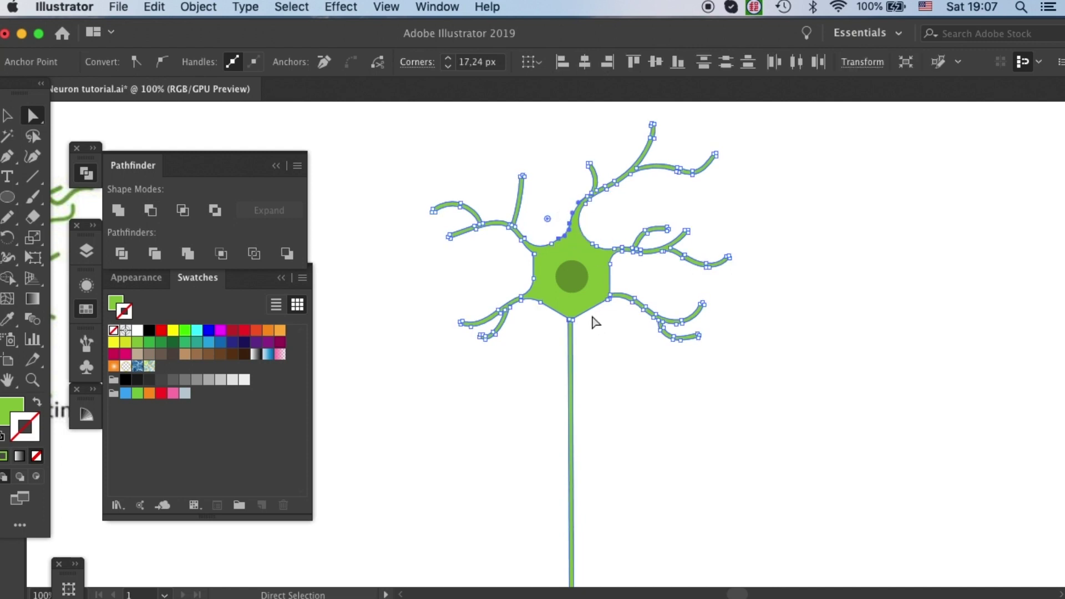
# - Round the junction of the axon with the cell body and smooth the underside of the lower-right dendrite's junction
pyautogui.click(572, 320)
pyautogui.press('super+plus')
pyautogui.press('super+plus')
pyautogui.press('super+plus')
pyautogui.moveTo(555, 350); pyautogui.dragTo(575, 365)
pyautogui.click(654, 284)
pyautogui.moveTo(647, 290); pyautogui.dragTo(641, 294)
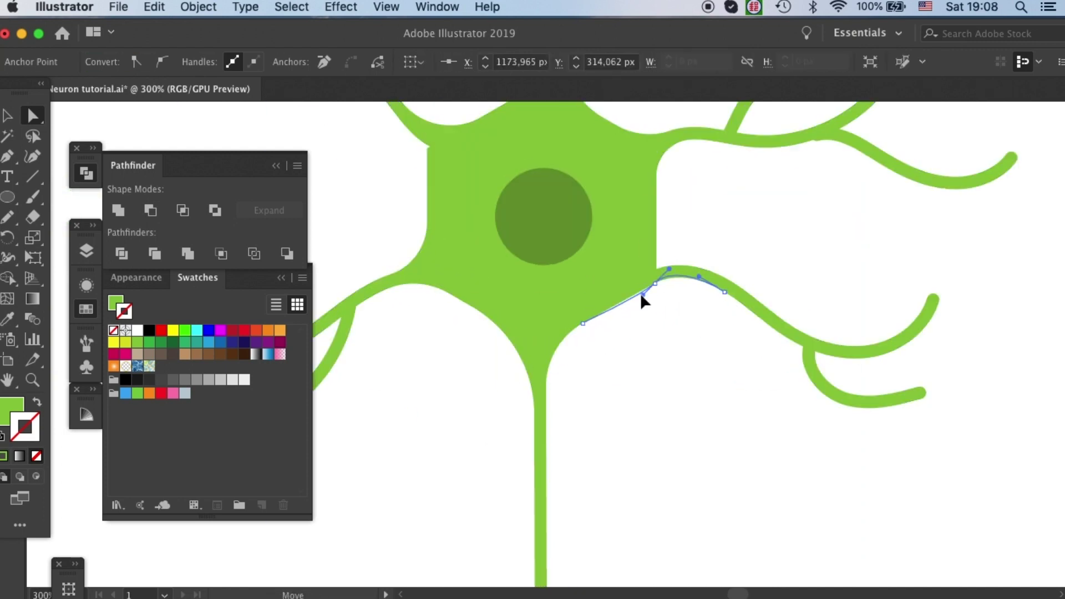
pyautogui.click(429, 147)
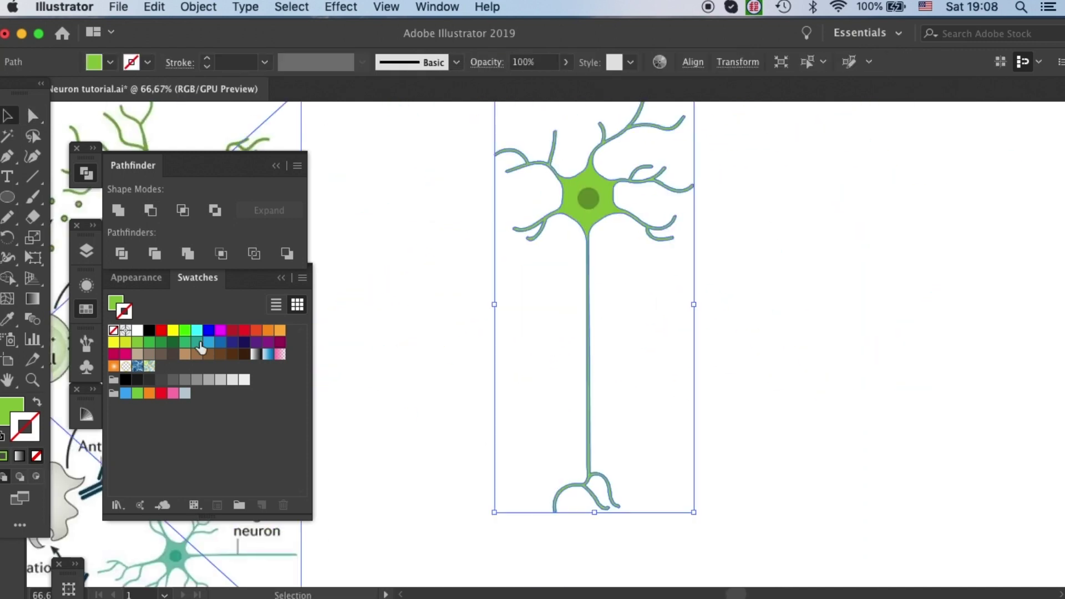
# - Give the neuron shape a dark grey 0.5 pt outline
pyautogui.click(173, 379)
pyautogui.click(756, 213)
pyautogui.moveTo(757, 214); pyautogui.dragTo(738, 268)
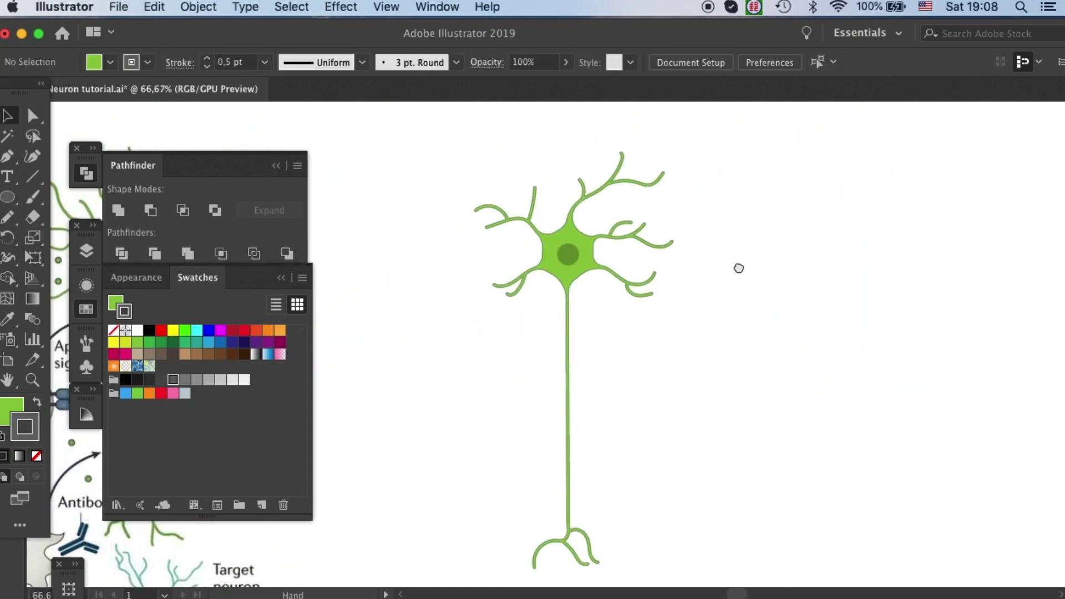
# - Fill the neuron with a white-to-green radial gradient spreading outward from the nucleus past the cell body
pyautogui.click(565, 224)
pyautogui.click(32, 300)
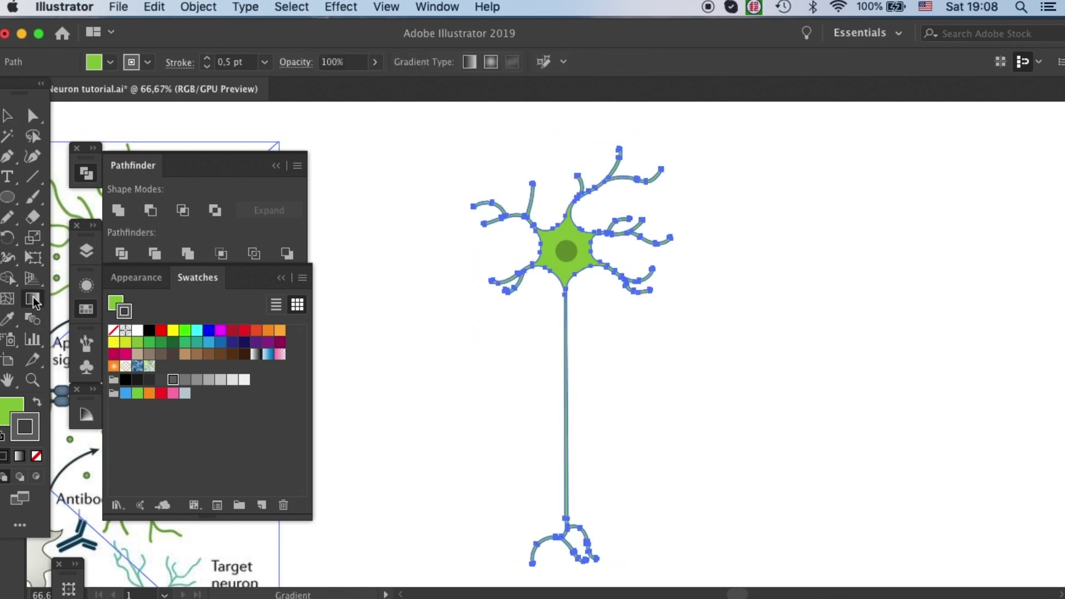
pyautogui.doubleClick(33, 298)
pyautogui.click(134, 126)
pyautogui.doubleClick(195, 238)
pyautogui.click(212, 289)
pyautogui.moveTo(565, 250); pyautogui.dragTo(671, 252)
pyautogui.press('v')
# - Unlock all locked objects in the document
pyautogui.click(198, 7)
pyautogui.click(218, 118)
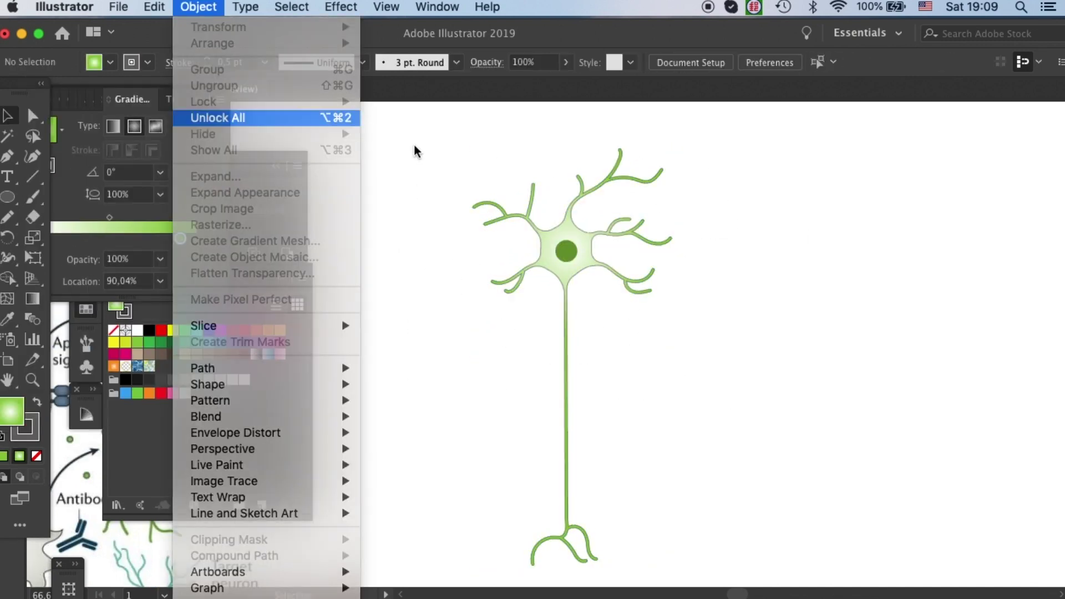